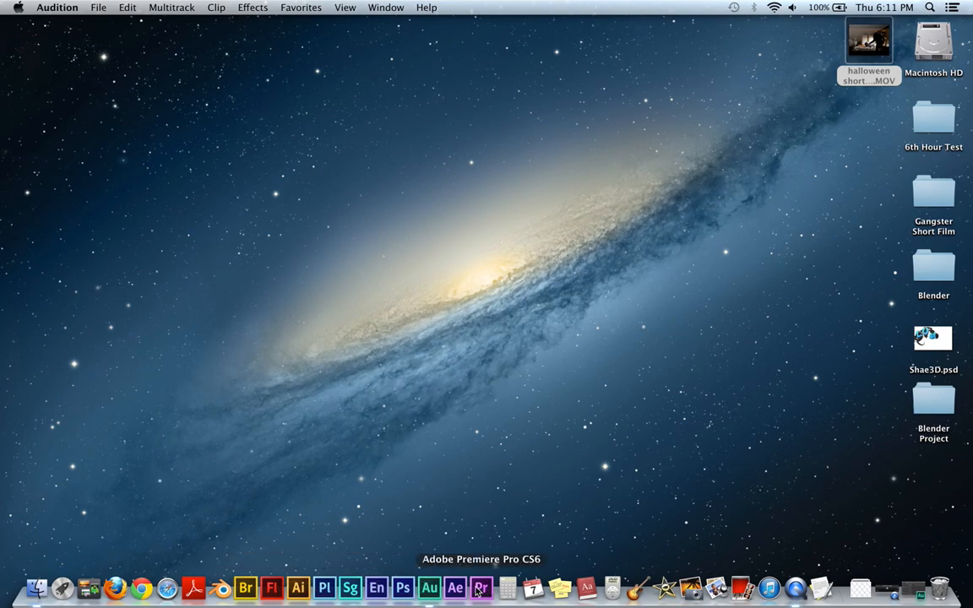
pyautogui.press('F4')
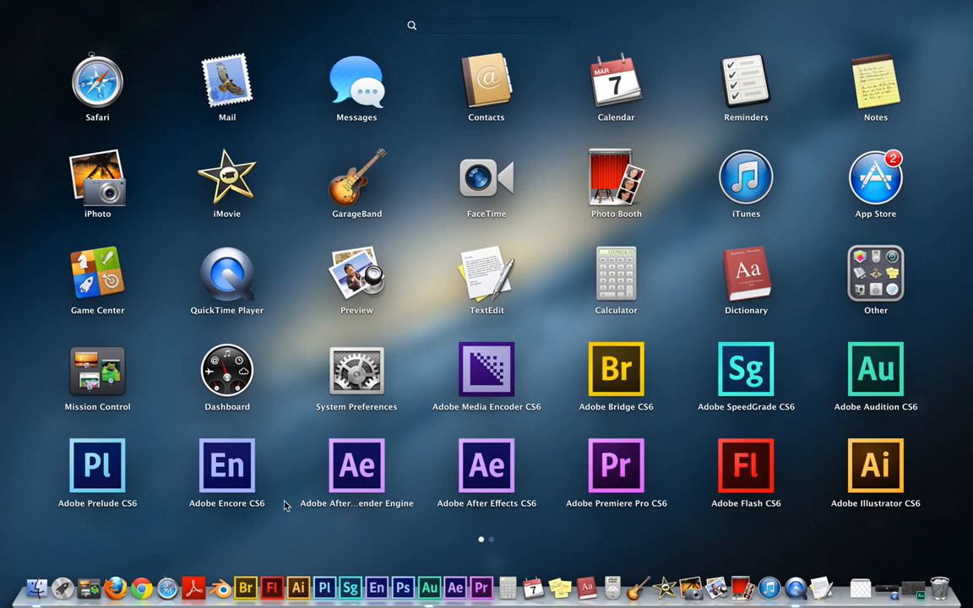
pyautogui.click(97, 492)
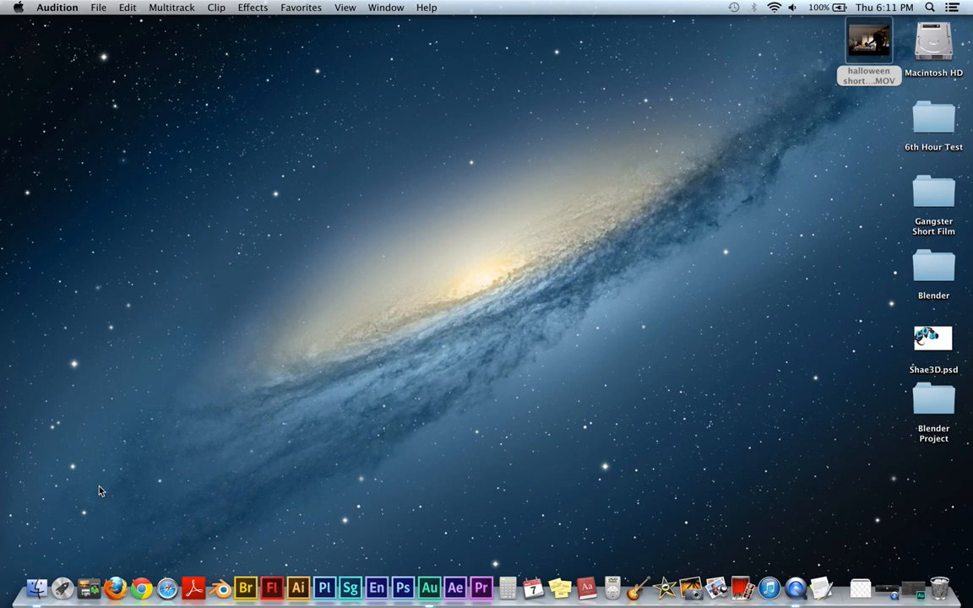
# - Launch Adobe Premiere Pro CS6 and create a new project named Tutorial with the HDV capture format
pyautogui.click(481, 589)
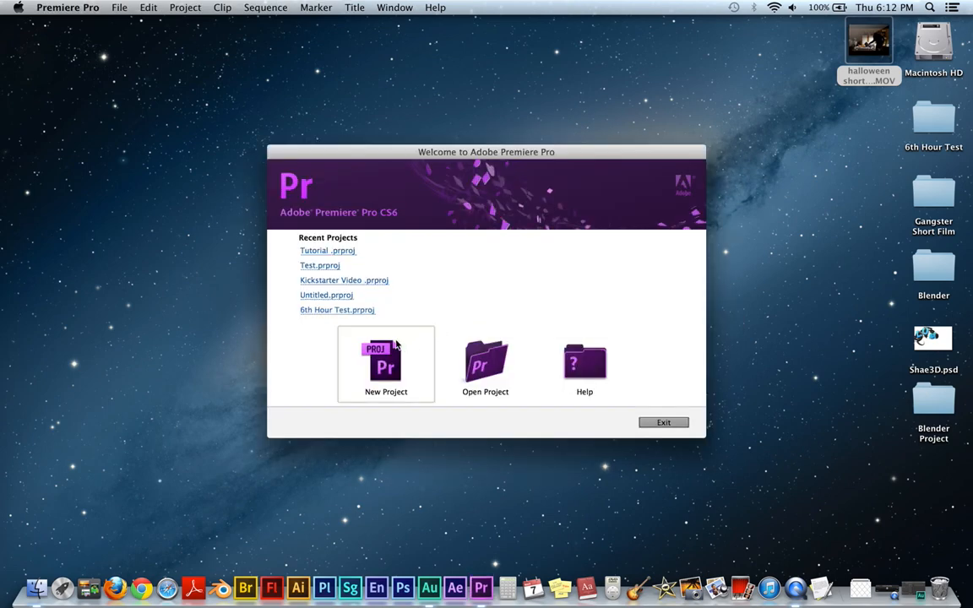
pyautogui.click(388, 401)
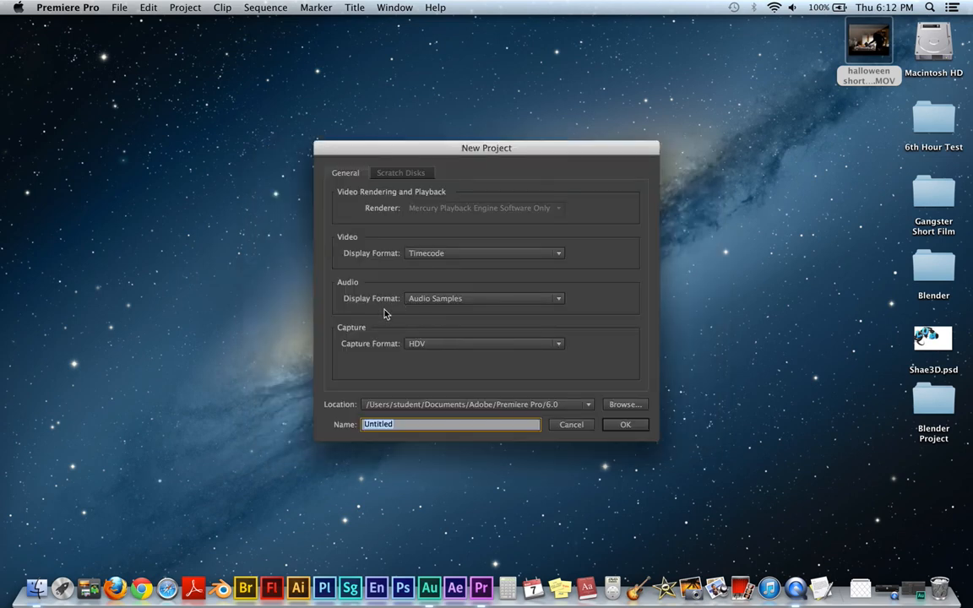
pyautogui.click(426, 345)
pyautogui.click(428, 355)
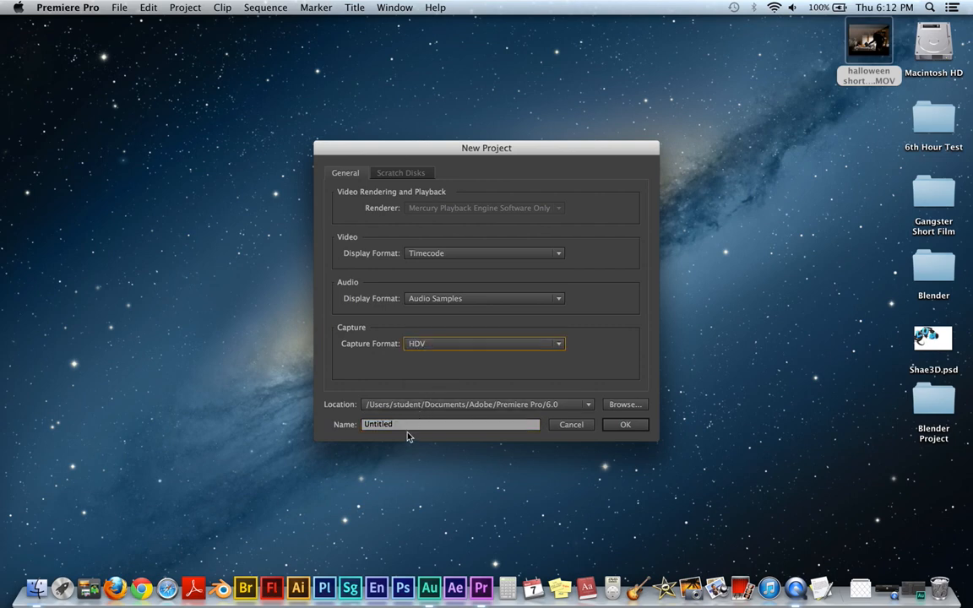
pyautogui.click(408, 428)
pyautogui.moveTo(409, 429); pyautogui.dragTo(247, 425)
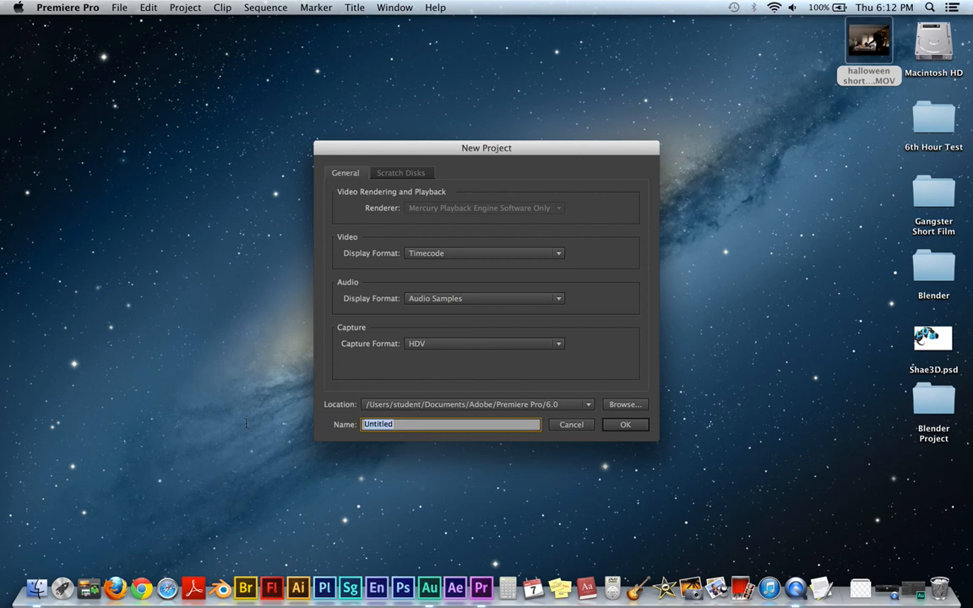
pyautogui.write('Tutorial')
pyautogui.press('Return')
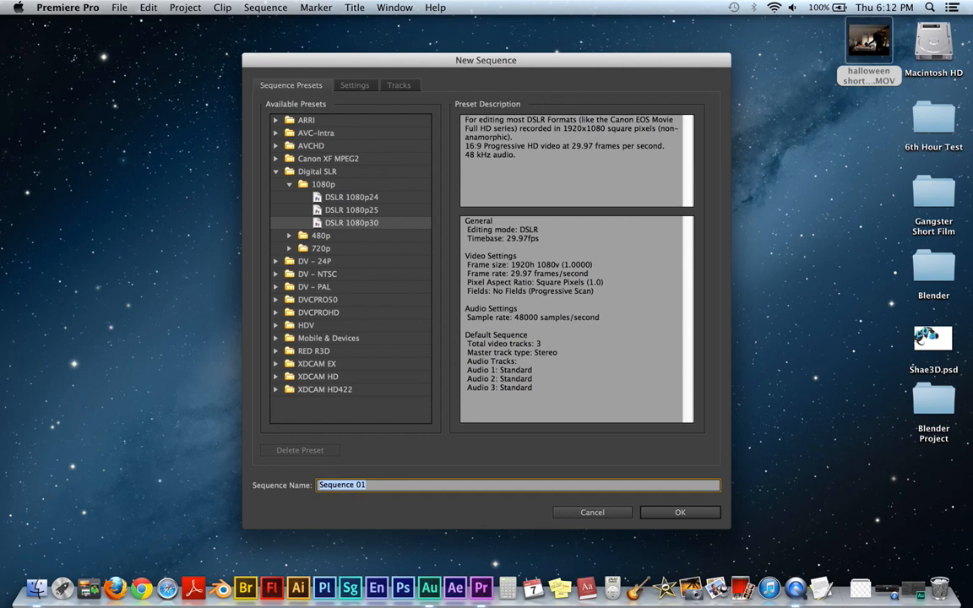
# - Browse the available sequence presets, checking the contents of the AVCHD and RED R3D groups
pyautogui.moveTo(851, 31)
pyautogui.click(277, 147)
pyautogui.click(277, 147)
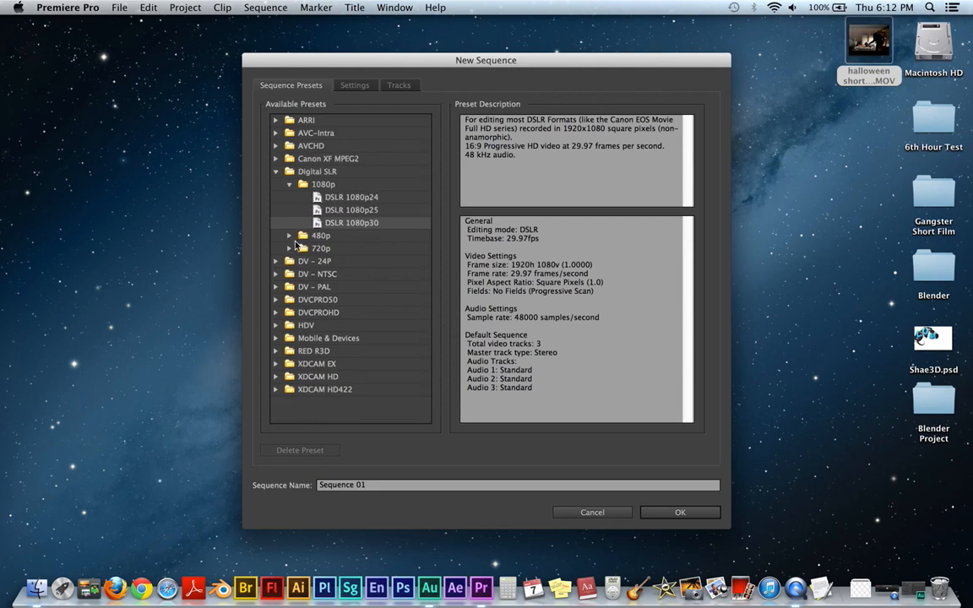
pyautogui.click(276, 351)
pyautogui.scroll(-3, 279, 354)
pyautogui.scroll(-5, 281, 353)
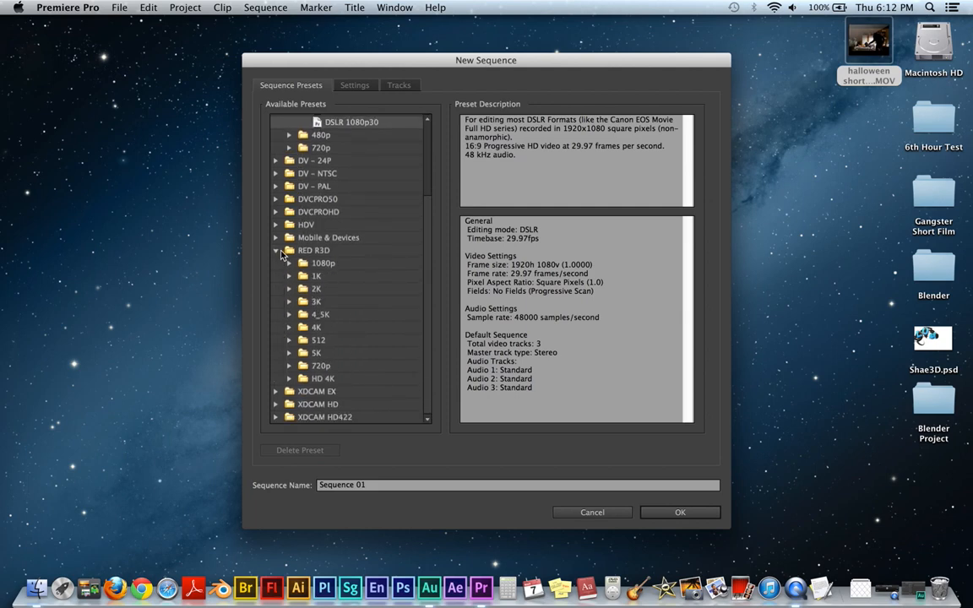
pyautogui.click(277, 251)
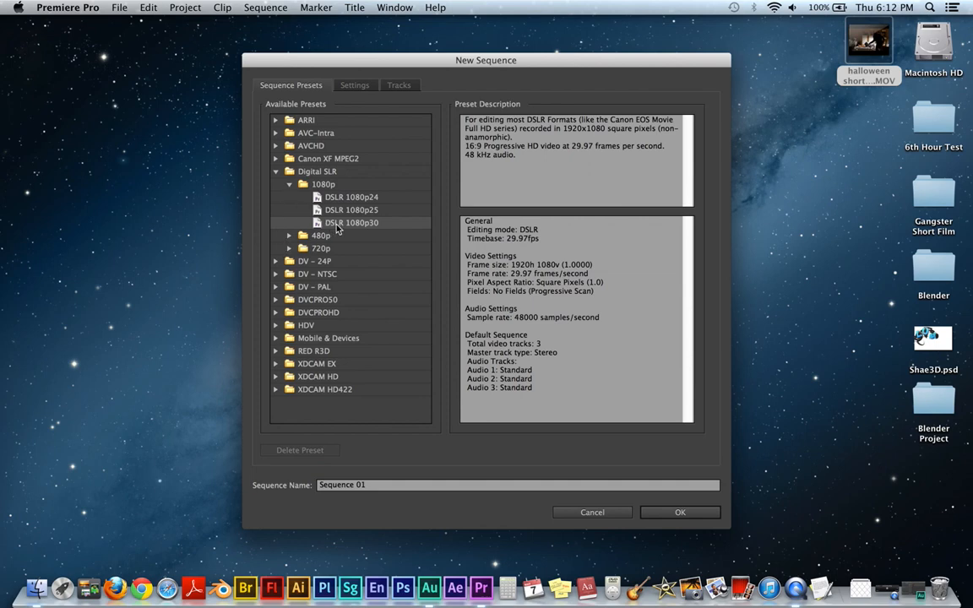
# - Name the sequence Tutorial, review the preset's description and frame size, and create it with the DSLR 1080p30 preset
pyautogui.click(368, 485)
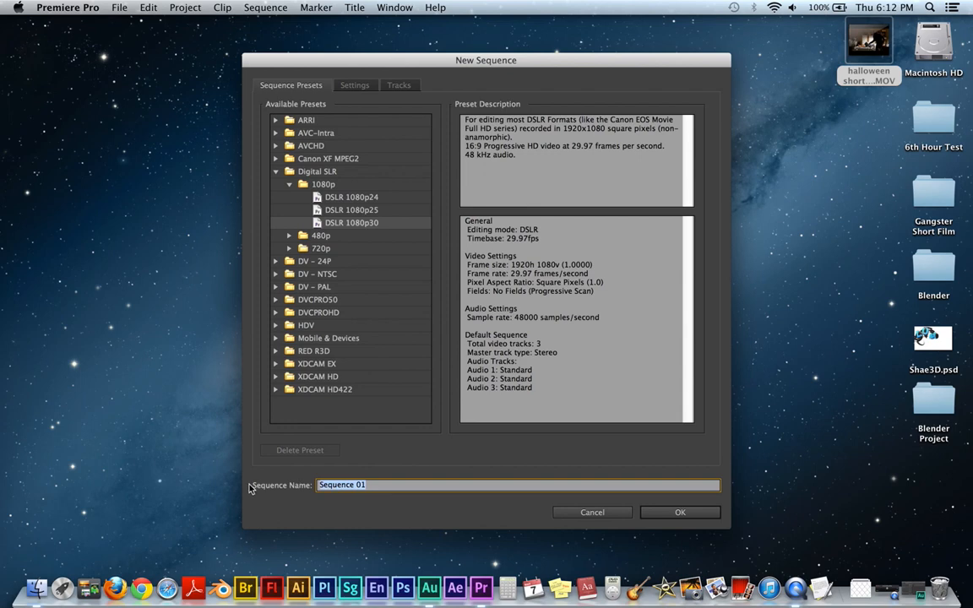
pyautogui.write('Tutorial')
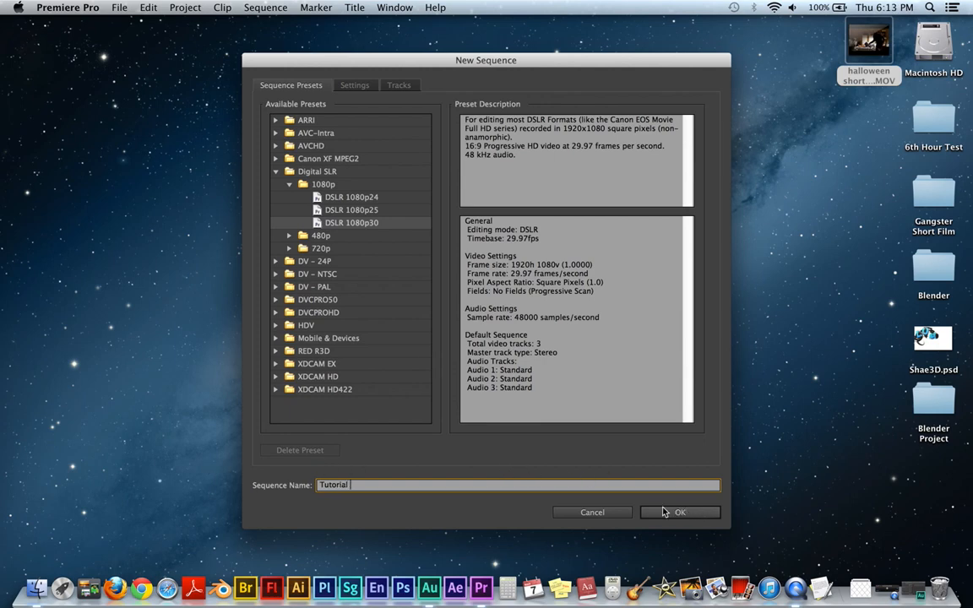
pyautogui.click(490, 257)
pyautogui.moveTo(490, 256); pyautogui.dragTo(514, 334)
pyautogui.click(502, 273)
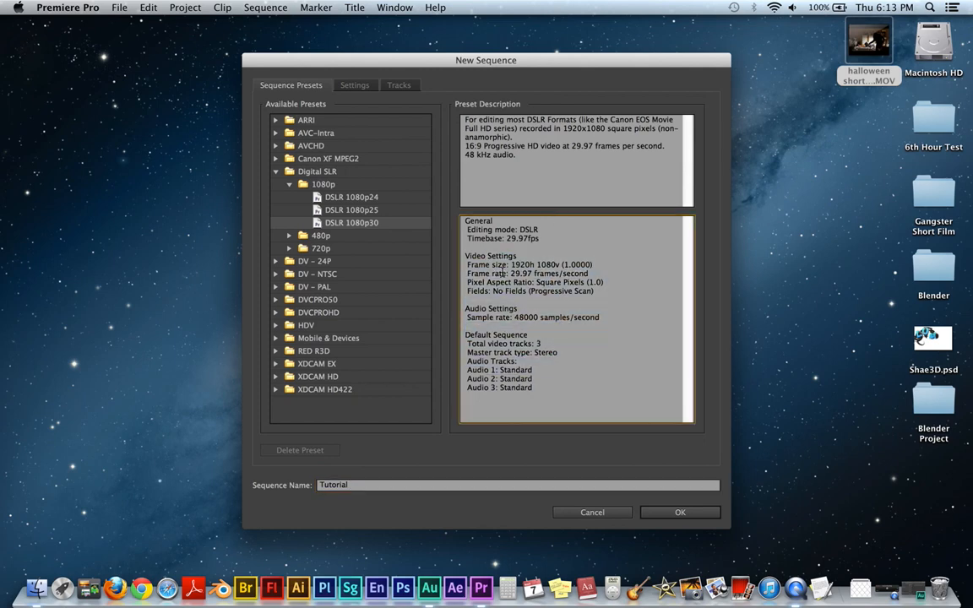
pyautogui.moveTo(511, 265); pyautogui.dragTo(601, 265)
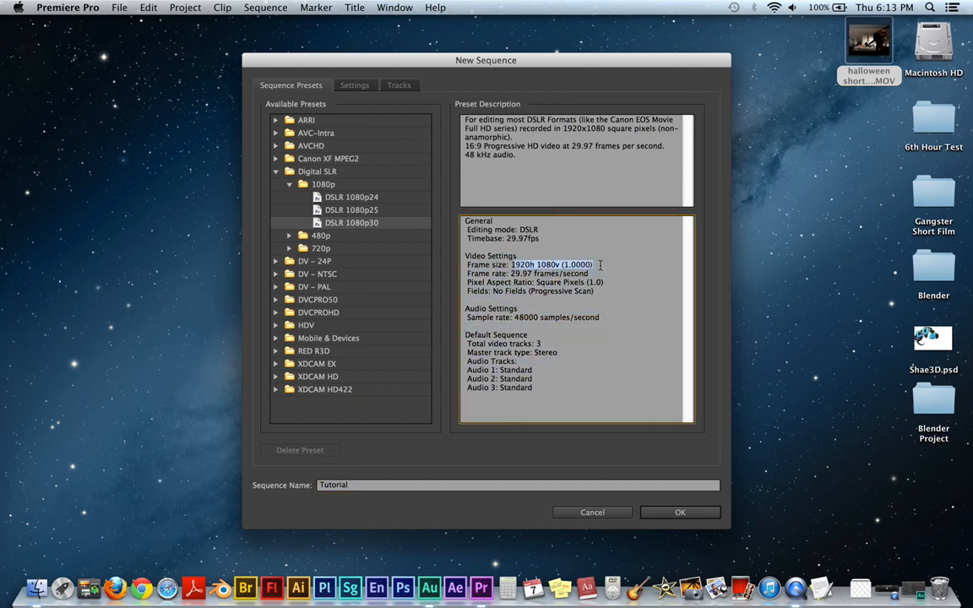
pyautogui.click(464, 236)
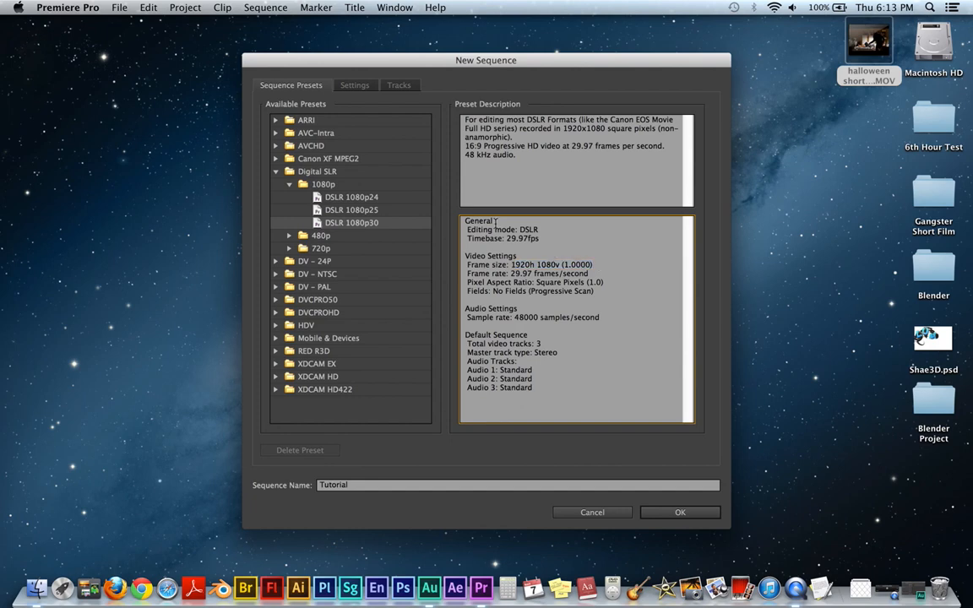
pyautogui.moveTo(466, 119); pyautogui.dragTo(523, 139)
pyautogui.click(543, 192)
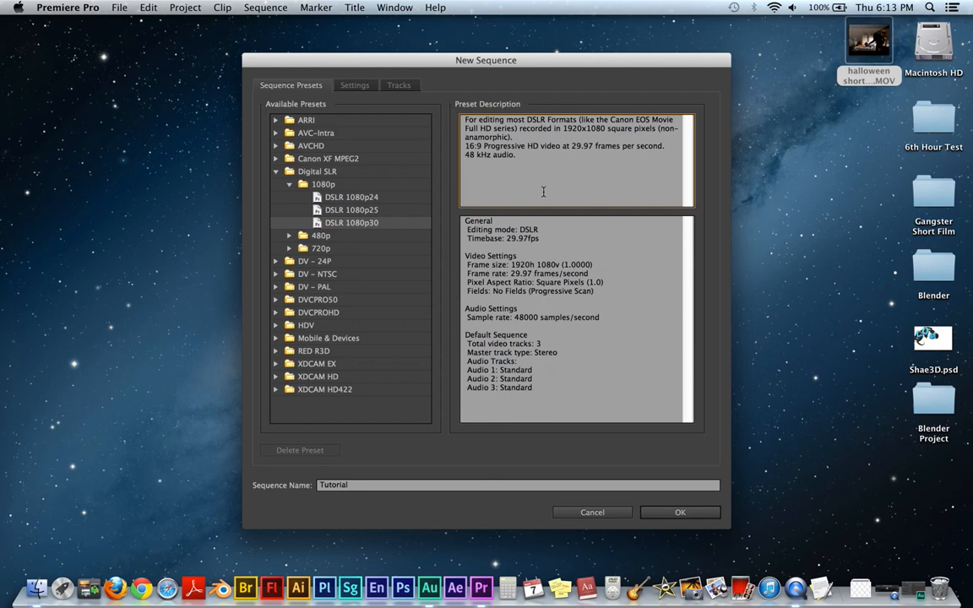
pyautogui.click(668, 513)
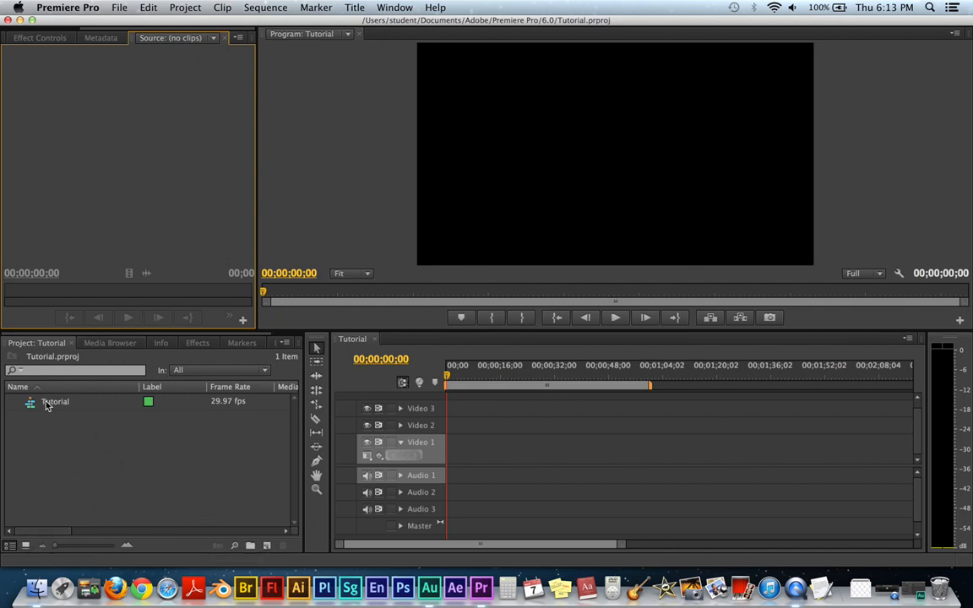
# - Look at the effect categories, the project's items and the effect controls of the new workspace
pyautogui.click(194, 343)
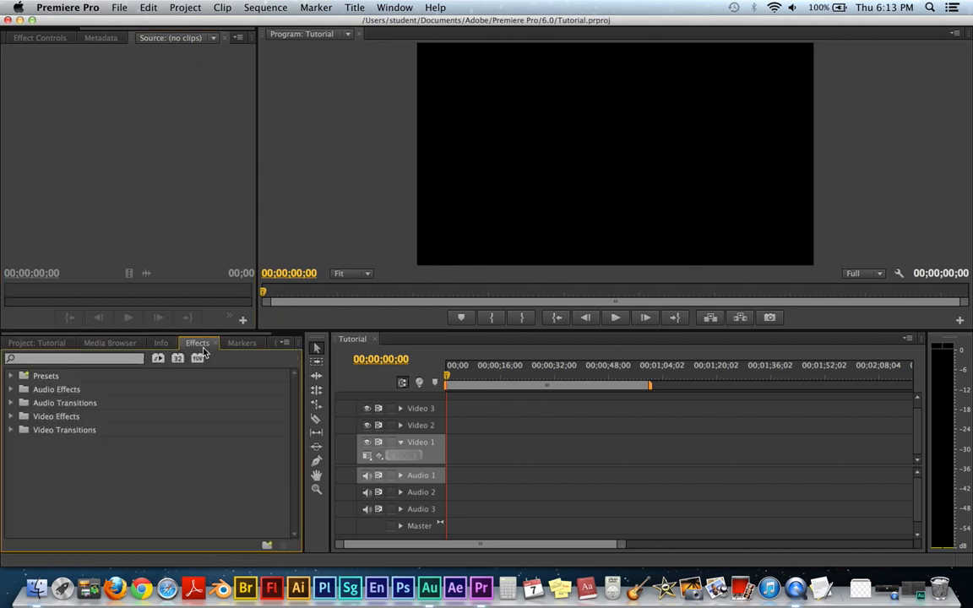
pyautogui.click(36, 343)
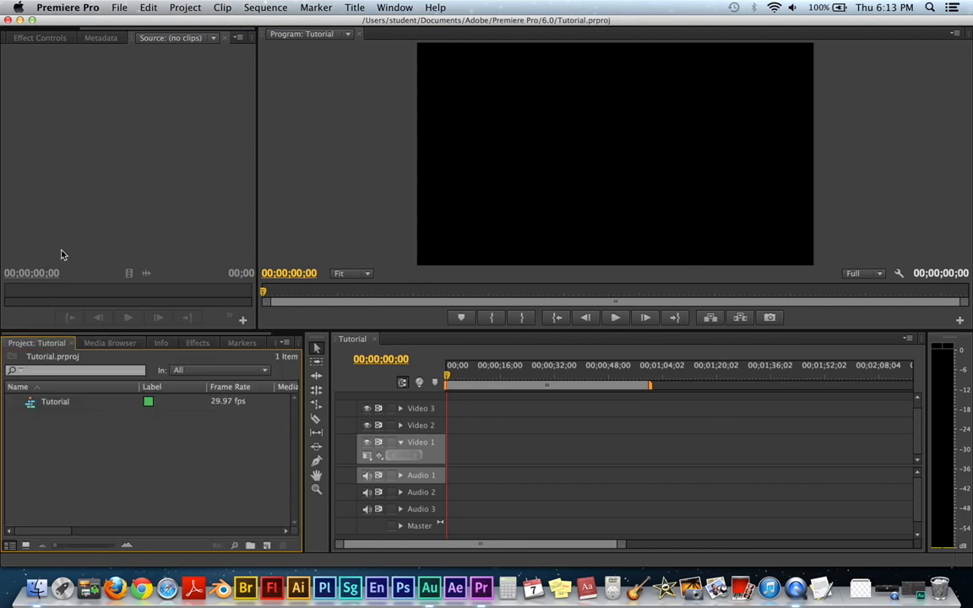
pyautogui.click(44, 39)
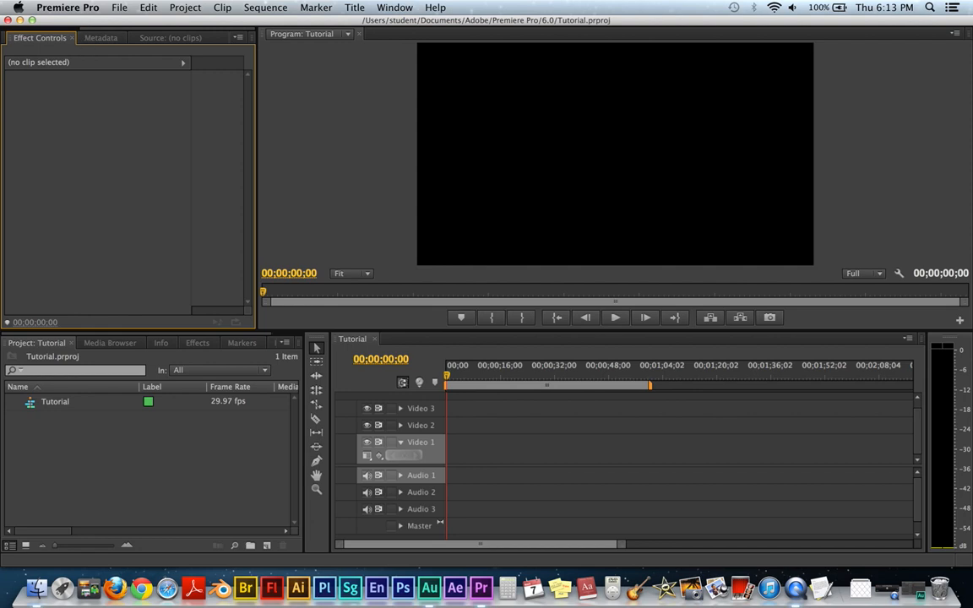
# - Import the clip halloween short t3i 053.MOV from the Desktop into the project
pyautogui.click(119, 6)
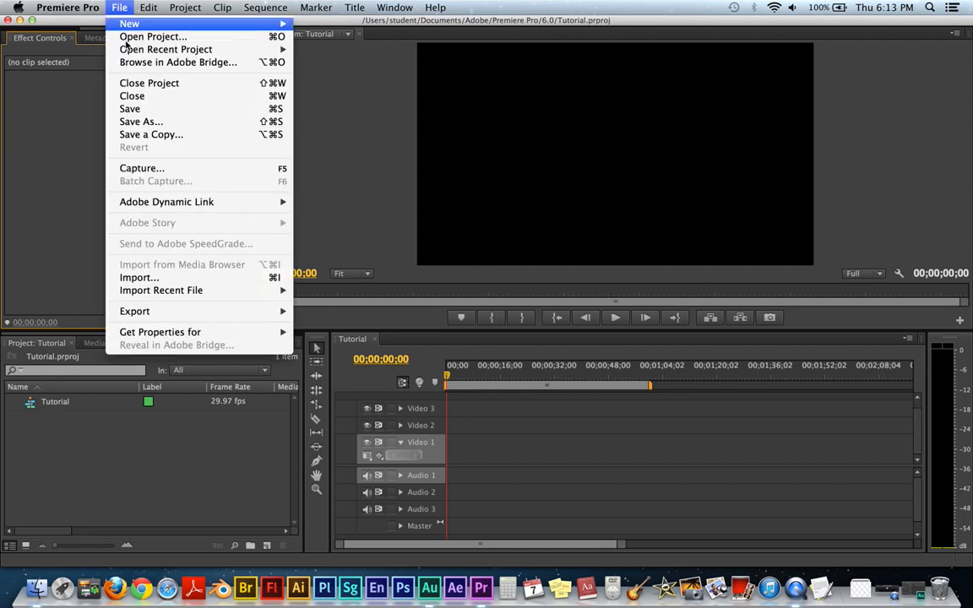
pyautogui.click(146, 278)
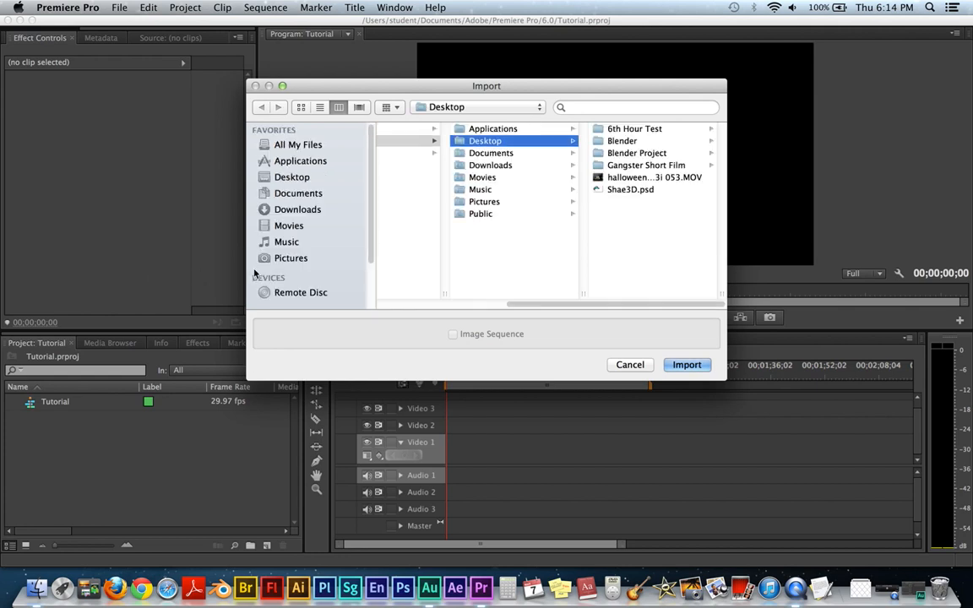
pyautogui.click(650, 181)
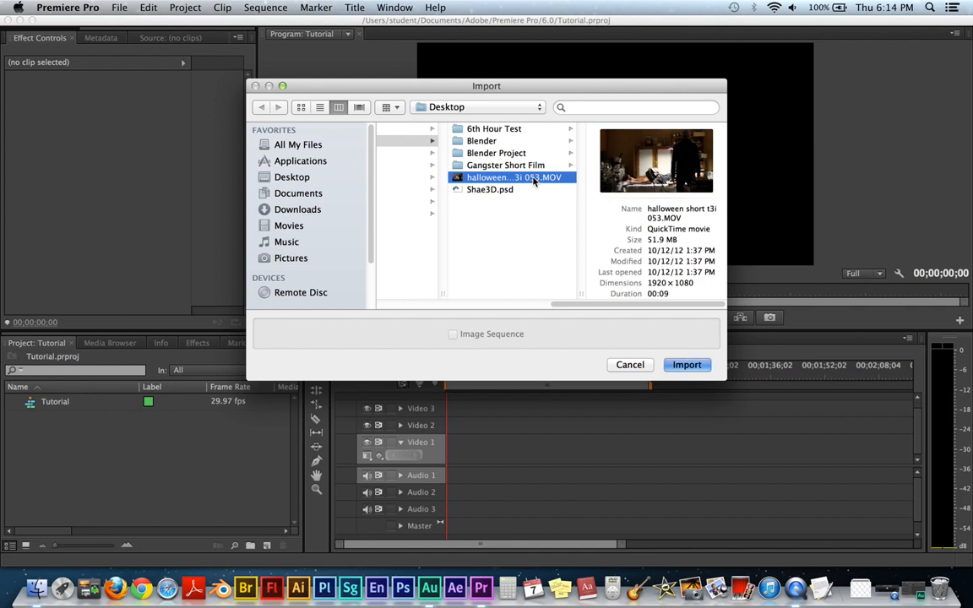
pyautogui.doubleClick(534, 181)
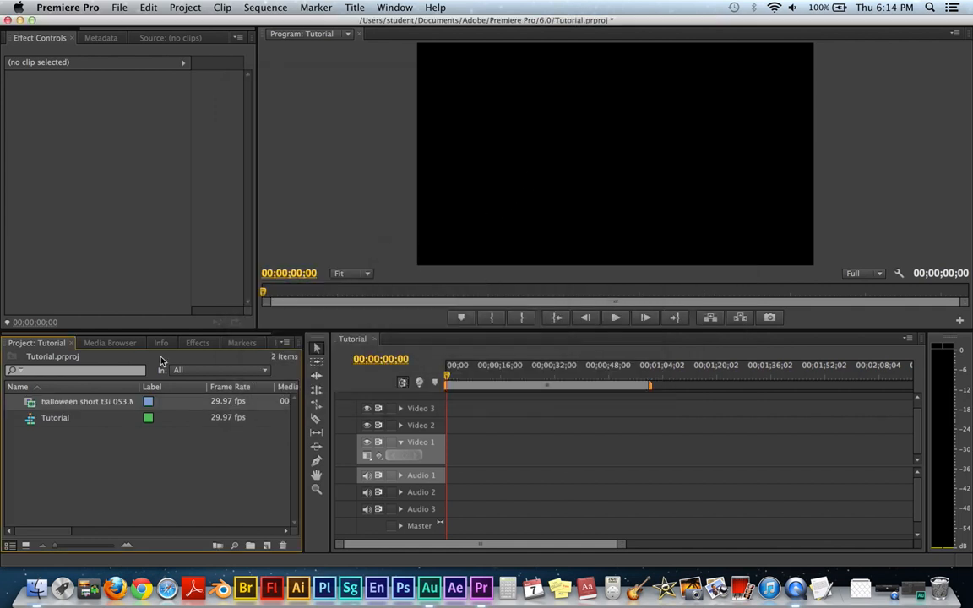
# - Rename the imported clip as Halloween Short
pyautogui.click(85, 408)
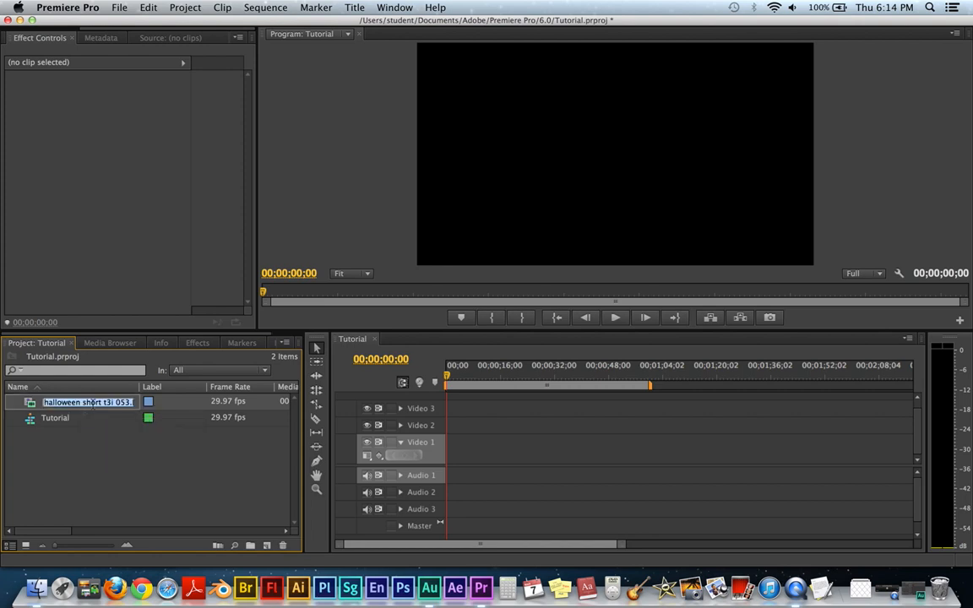
pyautogui.write('Hallo')
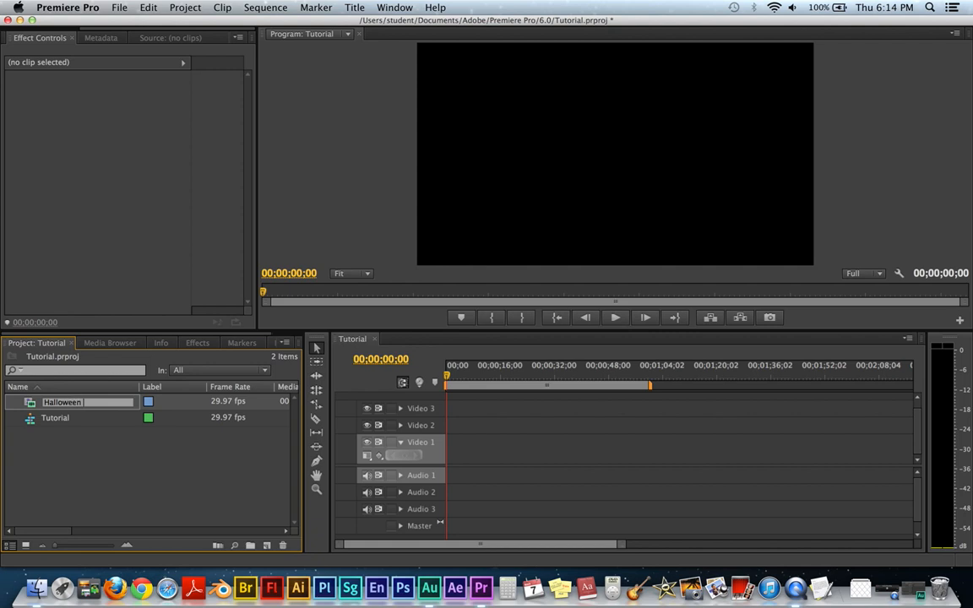
pyautogui.write('ween Short')
pyautogui.press('Tab')
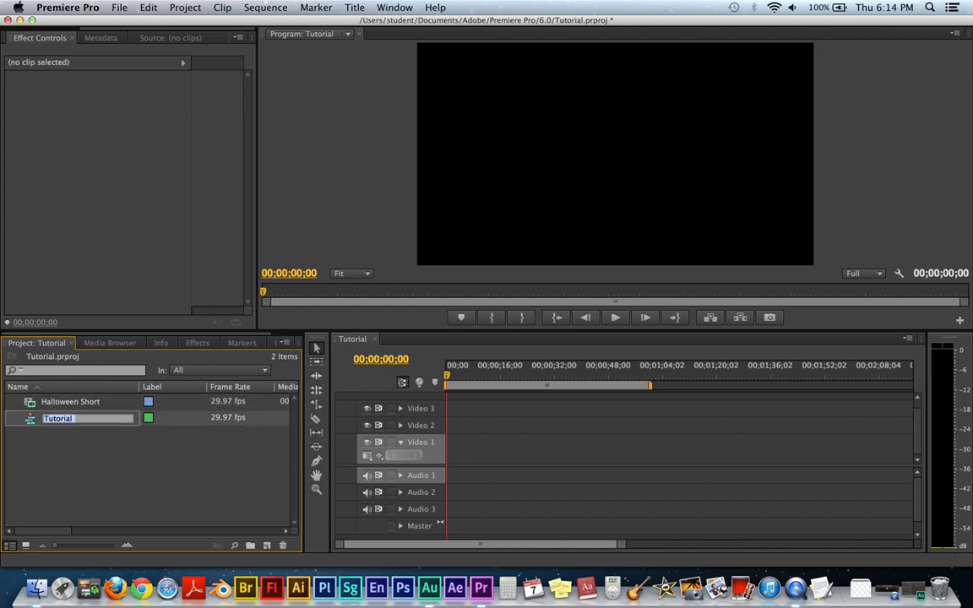
pyautogui.click(238, 507)
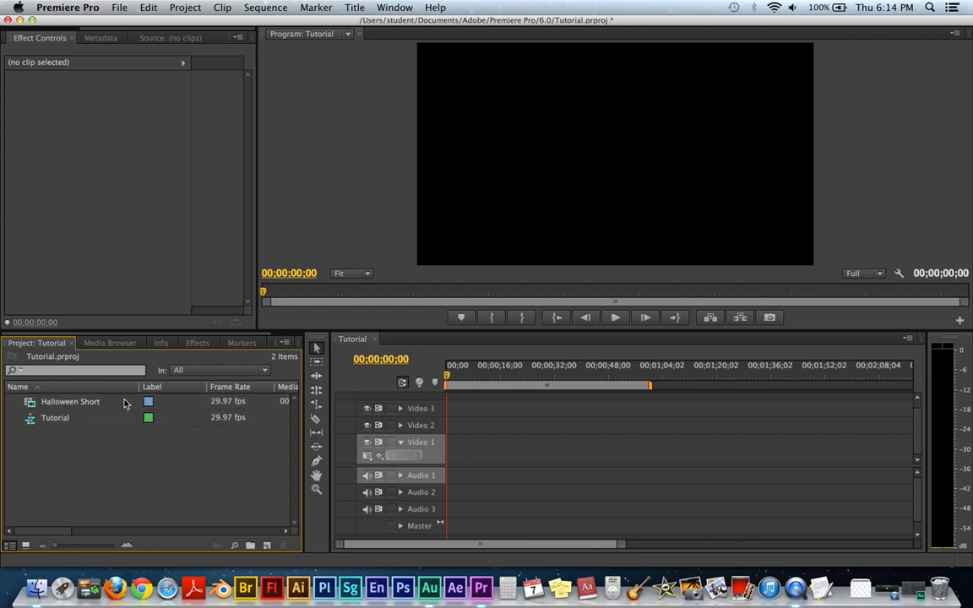
# - Place the Halloween Short clip at the start of the Video 1 track in the Tutorial sequence
pyautogui.moveTo(85, 403); pyautogui.dragTo(65, 403)
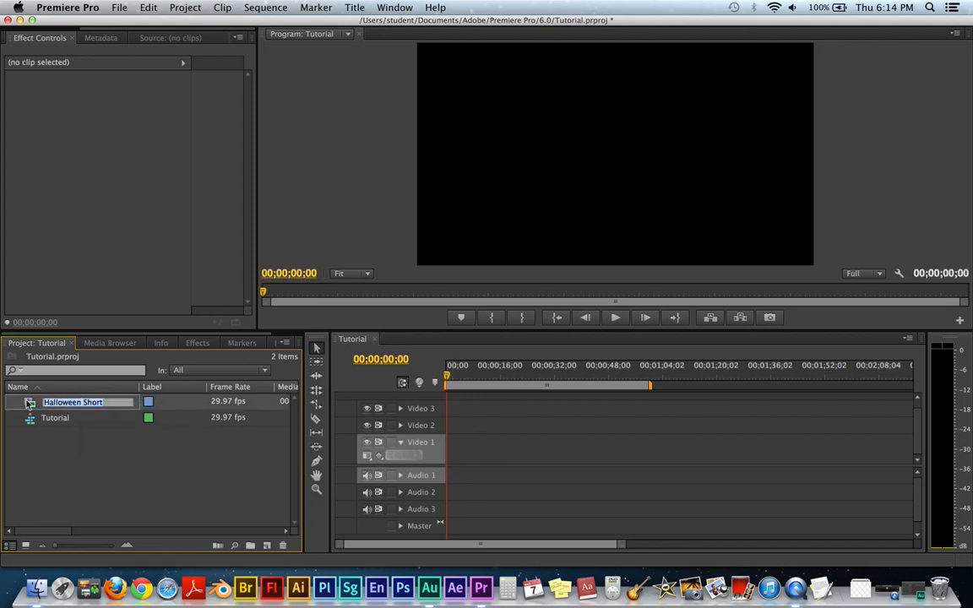
pyautogui.click(29, 404)
pyautogui.moveTo(34, 404); pyautogui.dragTo(447, 449)
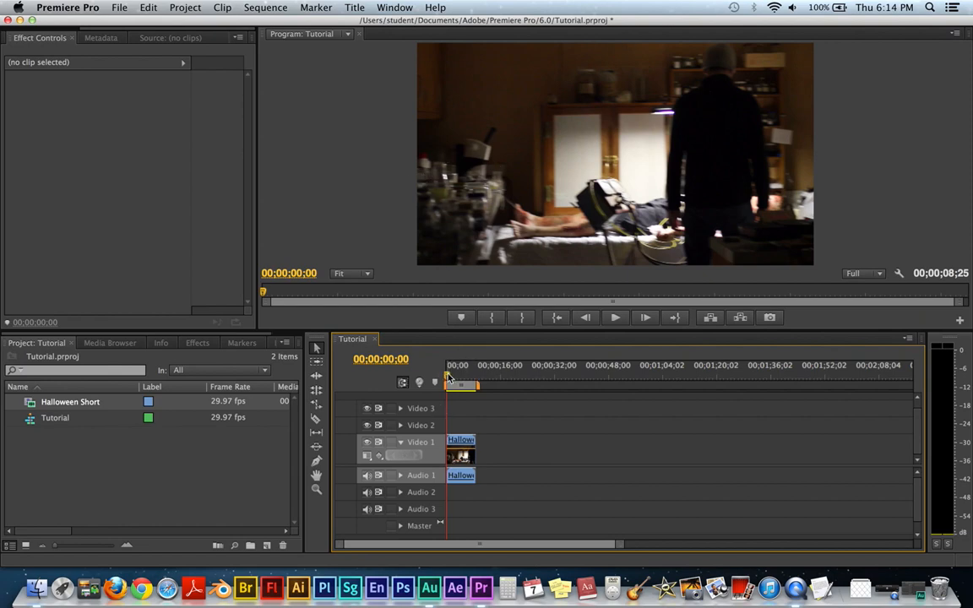
# - Play the sequence from its start, switch back to the Selection tool, and replay the clip from the beginning
pyautogui.moveTo(447, 374)
pyautogui.mouseDown()
pyautogui.moveTo(454, 379)
pyautogui.moveTo(445, 378)
pyautogui.mouseUp()
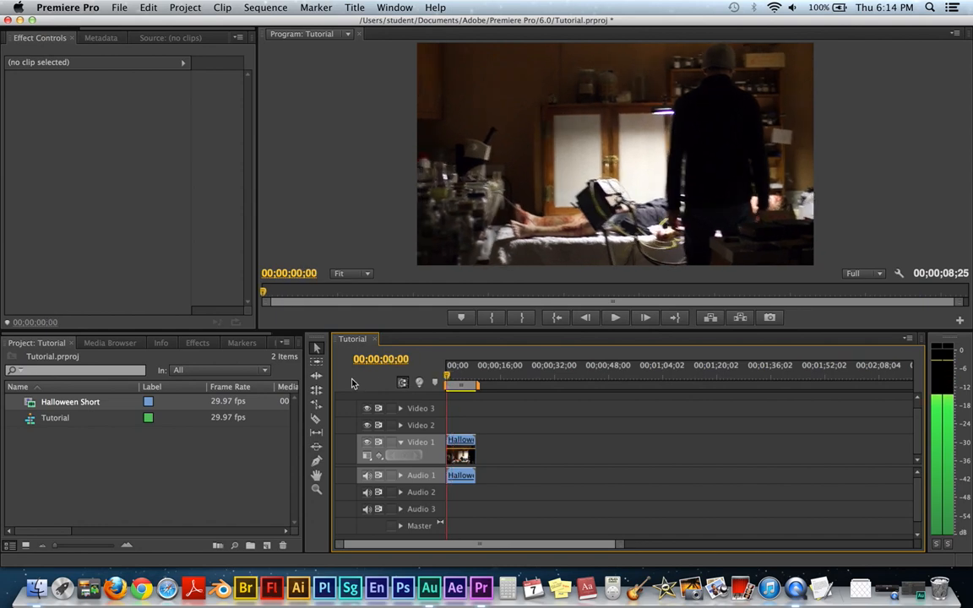
pyautogui.press('space')
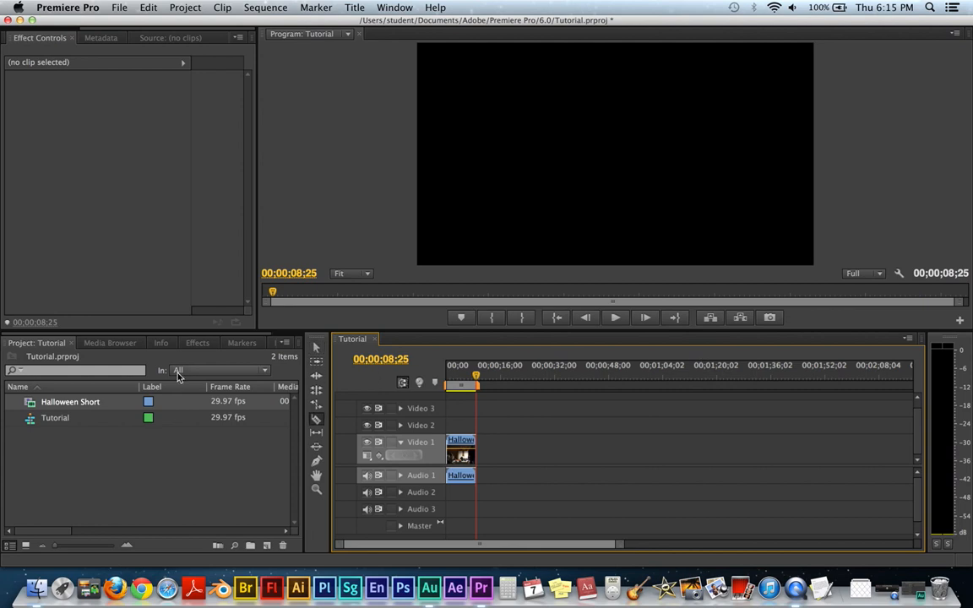
pyautogui.press('v')
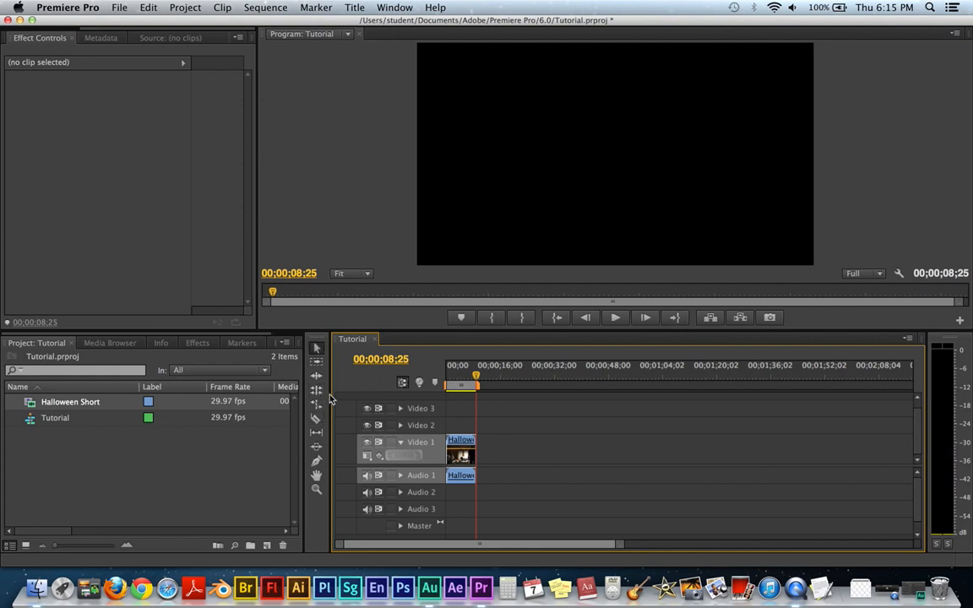
pyautogui.press('space')
pyautogui.press('space')
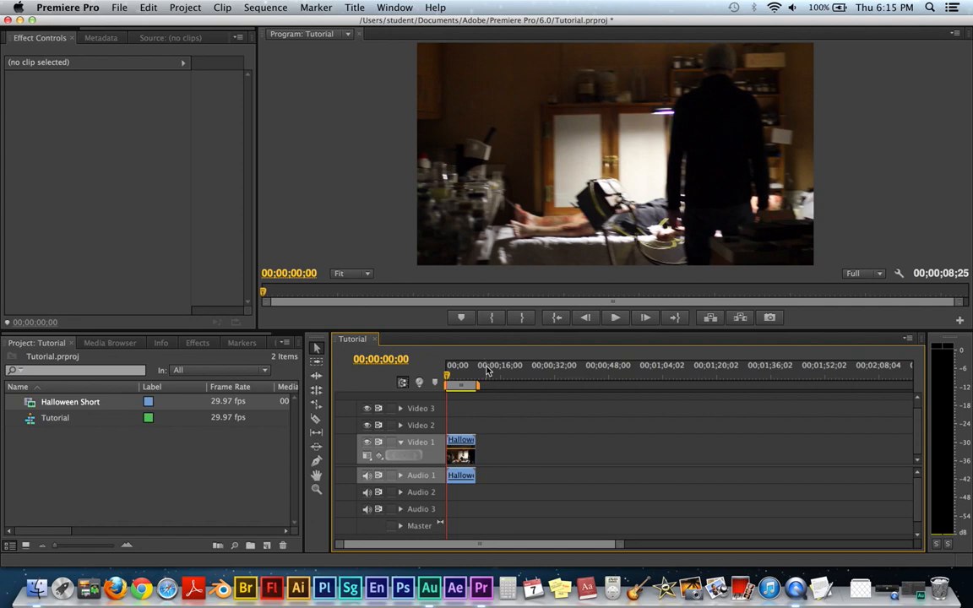
pyautogui.press('space')
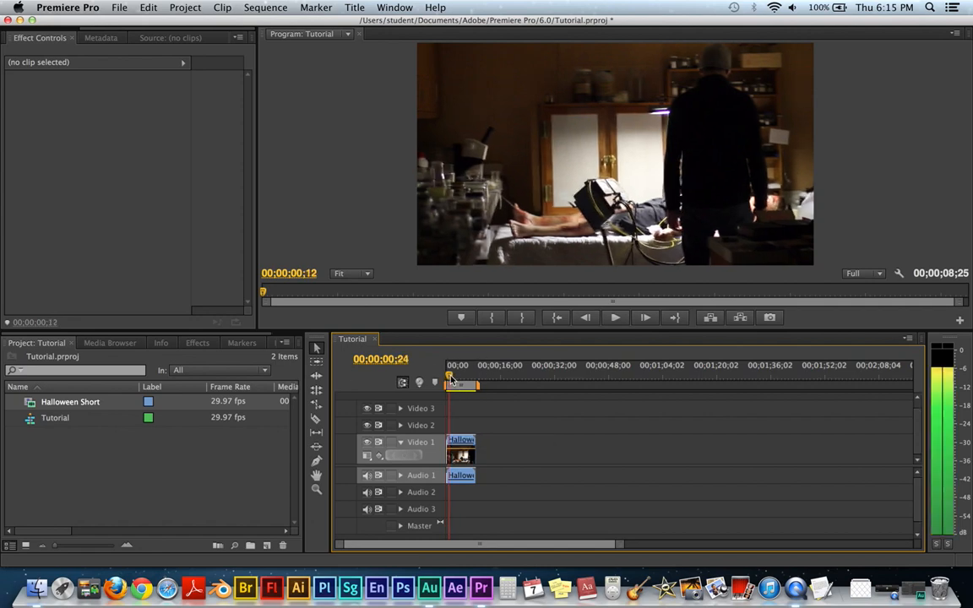
# - Play the Tutorial sequence from its start and stop playback near the end of the clip
pyautogui.press('space')
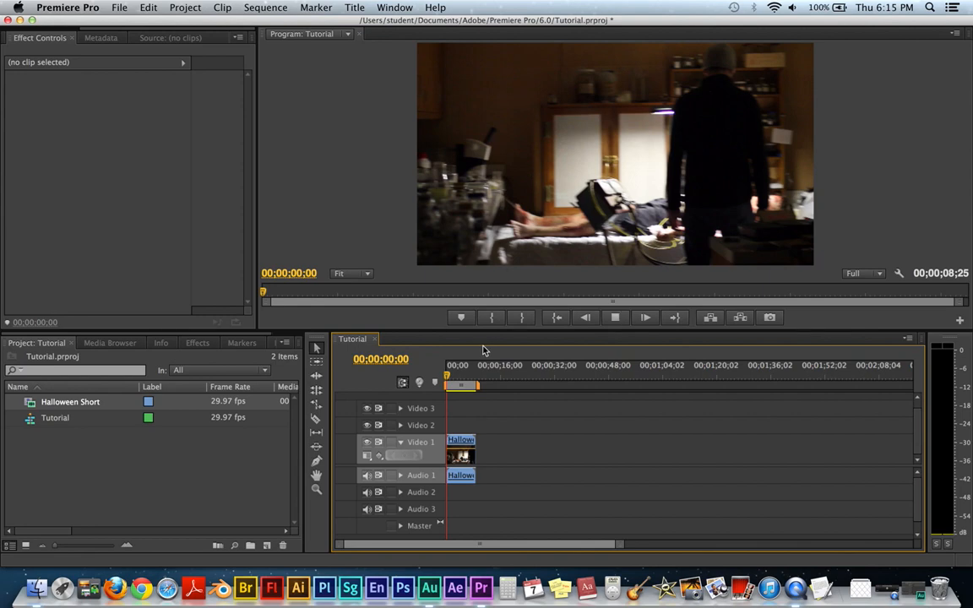
pyautogui.press('space')
pyautogui.click(453, 377)
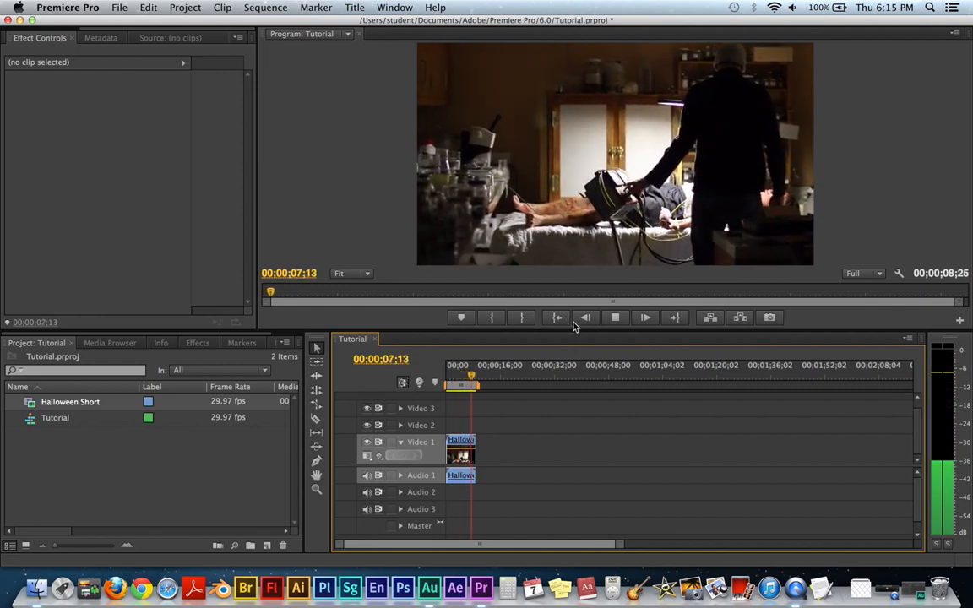
pyautogui.press('space')
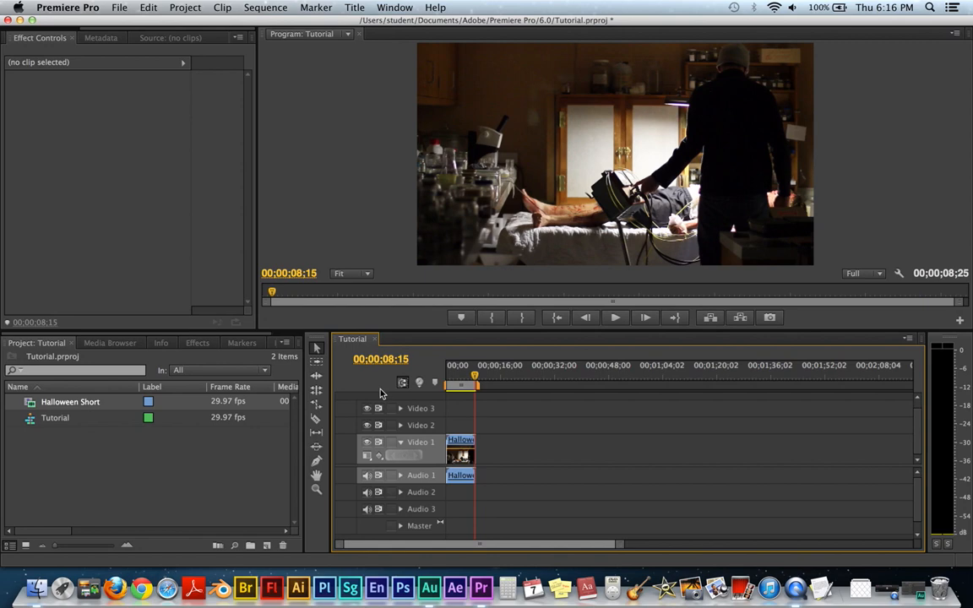
# - Activate the Razor tool and return the playhead to the start of the sequence
pyautogui.press('c')
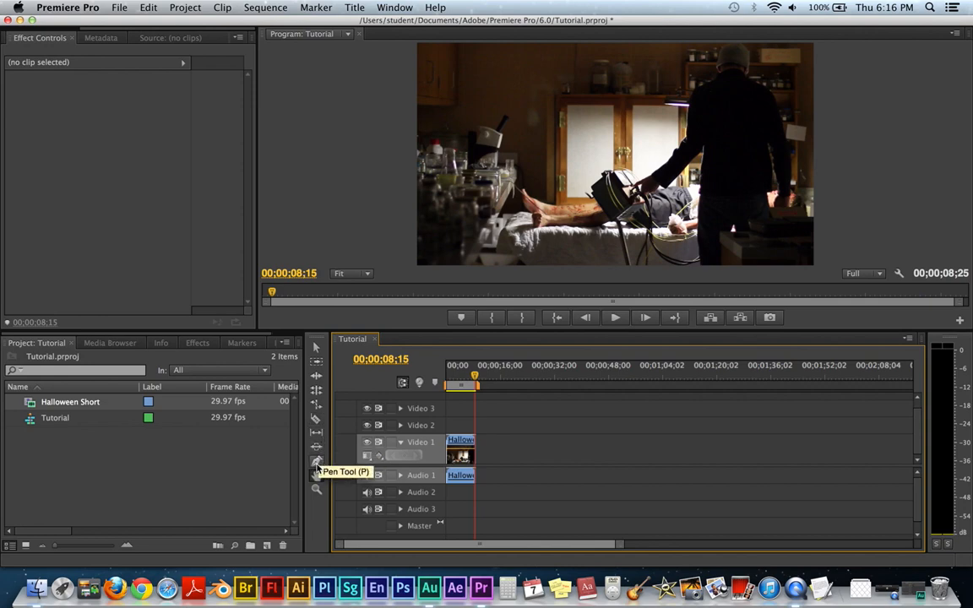
pyautogui.click(318, 463)
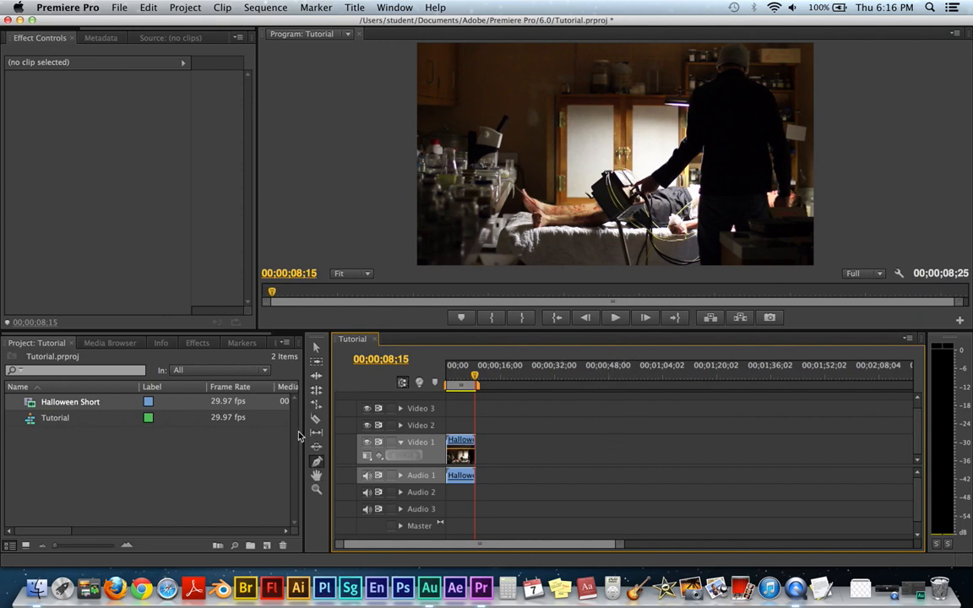
pyautogui.click(317, 421)
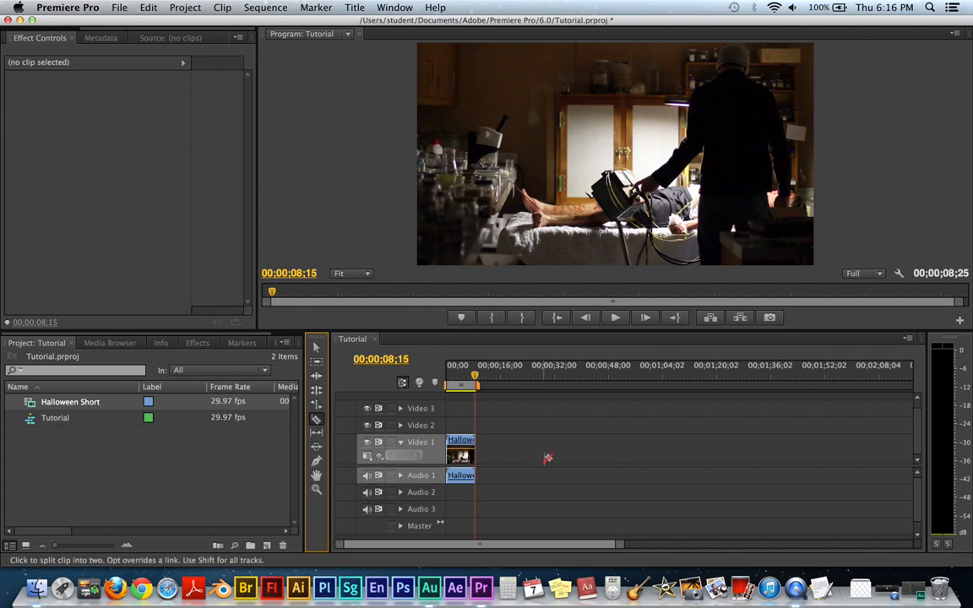
pyautogui.moveTo(478, 378); pyautogui.dragTo(447, 377)
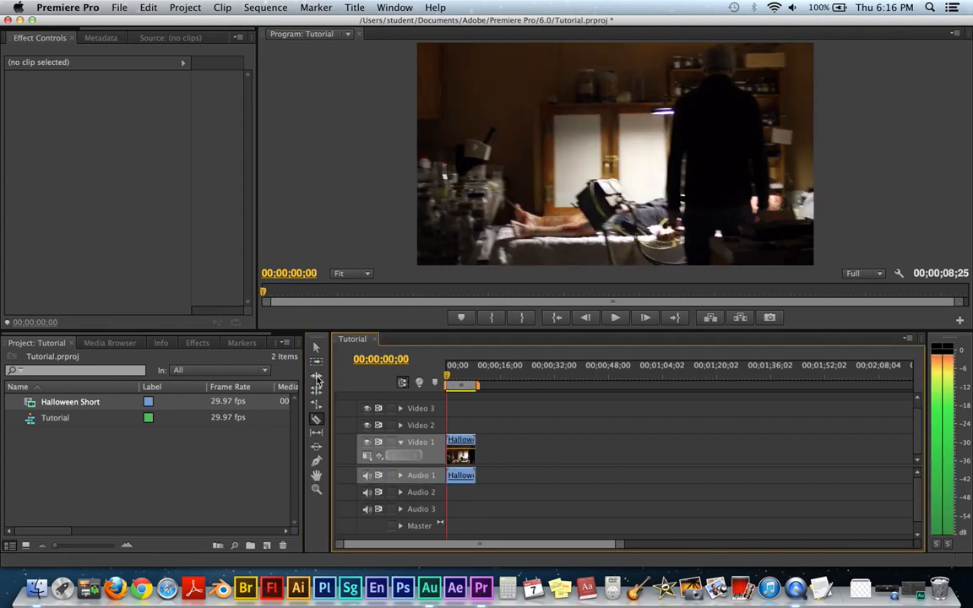
pyautogui.click(316, 418)
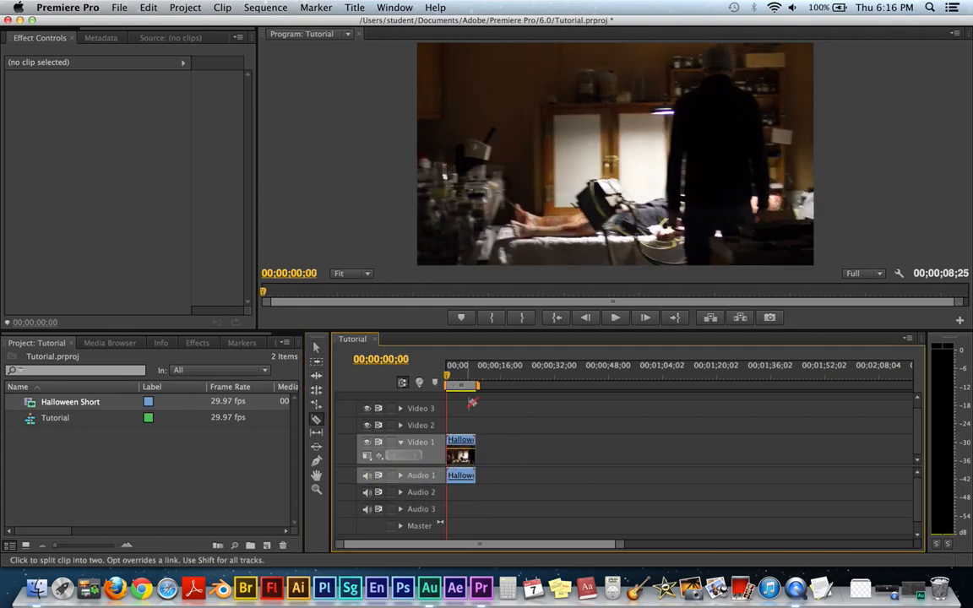
# - Play from the start, stop at 00;00;02;28 and split the Halloween Short clip there
pyautogui.press('space')
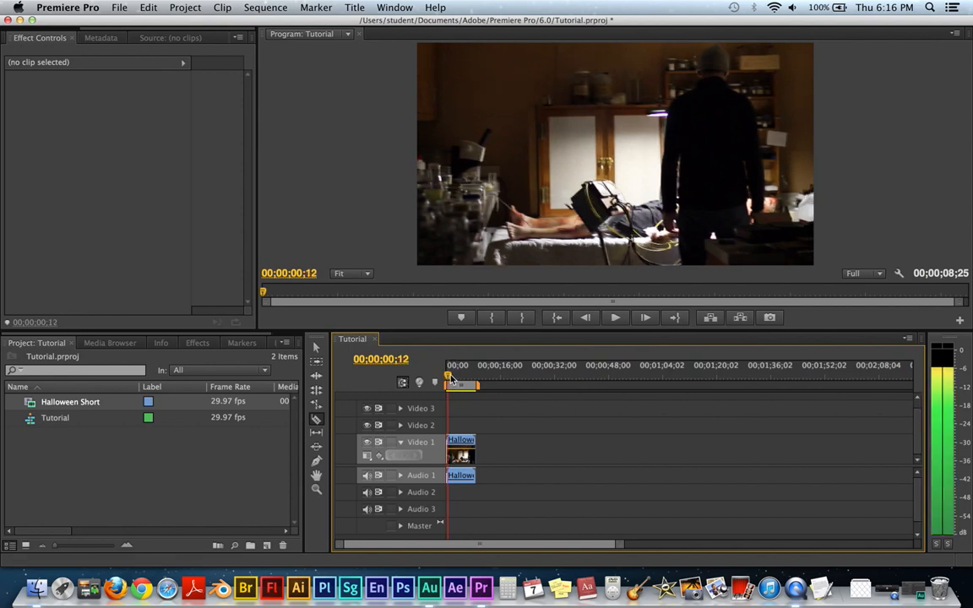
pyautogui.press('space')
pyautogui.moveTo(453, 379); pyautogui.dragTo(447, 379)
pyautogui.press('space')
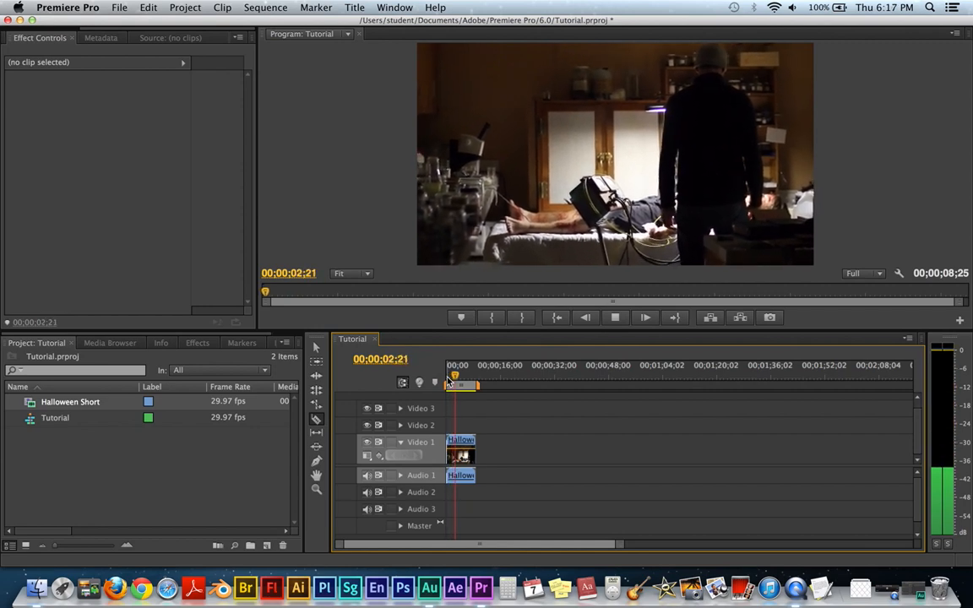
pyautogui.press('space')
pyautogui.click(456, 439)
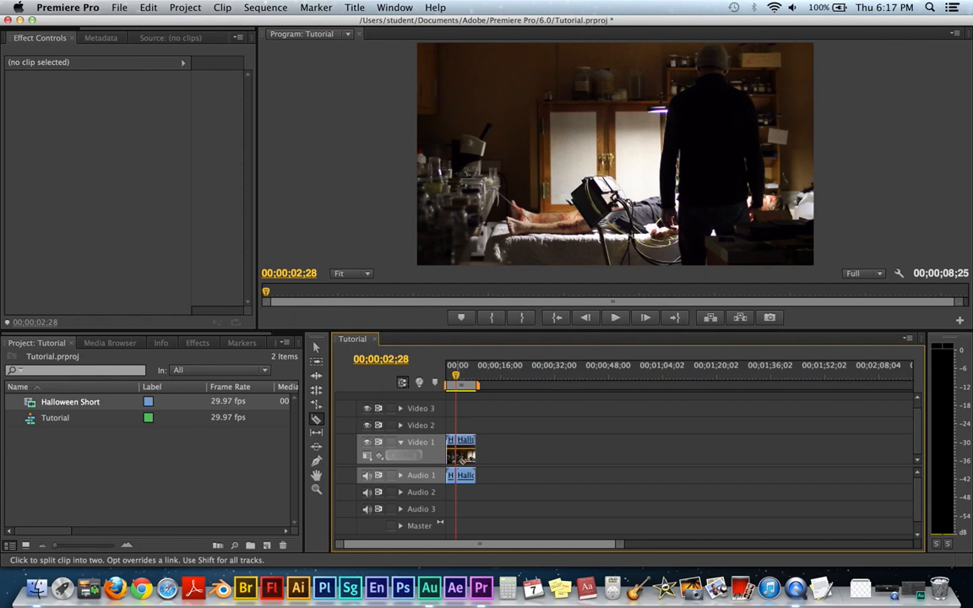
# - Enlarge the timeline's time scale and delete the segment before the cut with the Selection tool
pyautogui.scroll(1, 463, 459)
pyautogui.scroll(-1, 461, 460)
pyautogui.moveTo(620, 546); pyautogui.dragTo(534, 549)
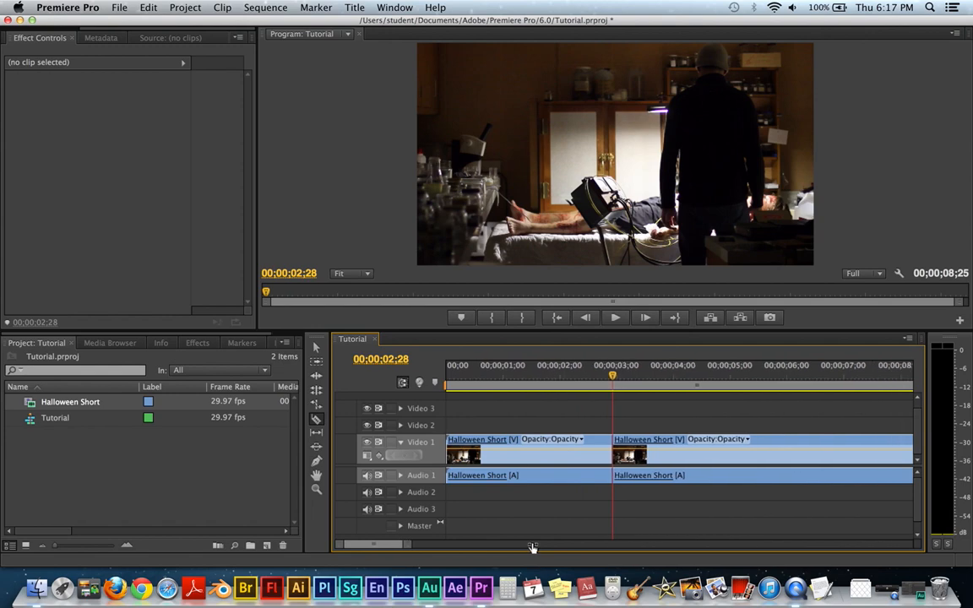
pyautogui.moveTo(615, 377); pyautogui.dragTo(503, 381)
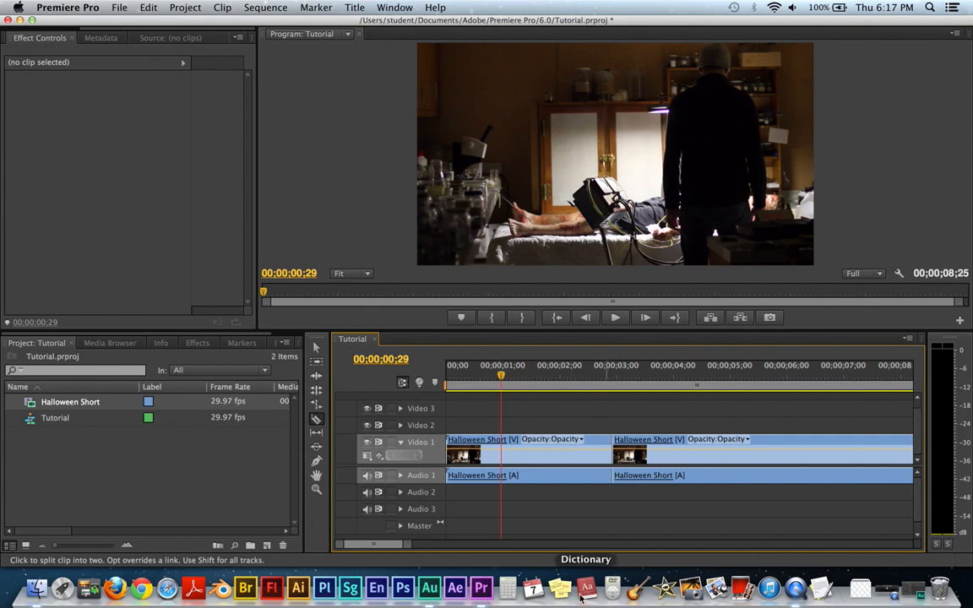
pyautogui.press('v')
pyautogui.click(549, 441)
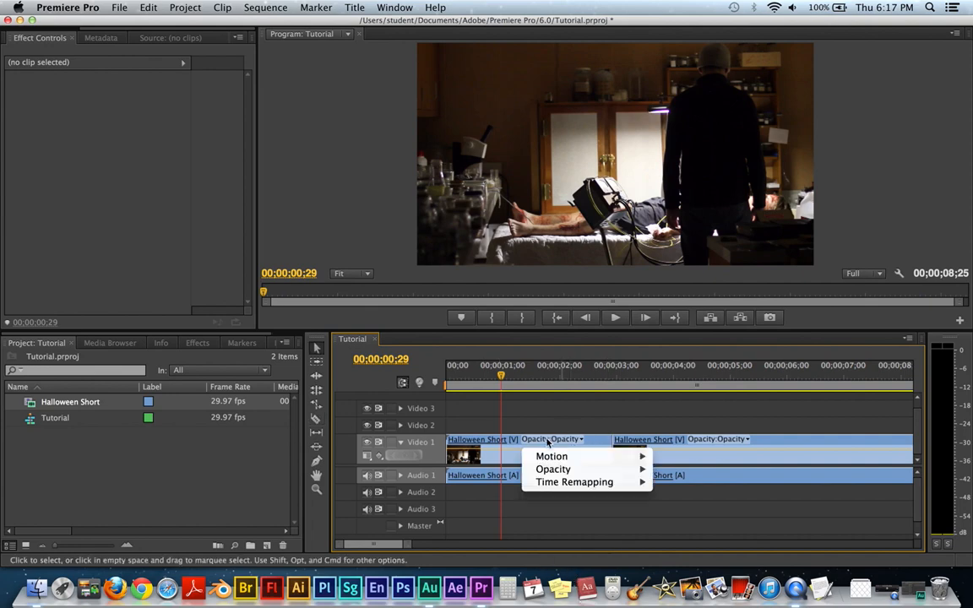
pyautogui.click(524, 443)
pyautogui.moveTo(517, 452)
pyautogui.mouseDown()
pyautogui.moveTo(517, 430)
pyautogui.moveTo(630, 441)
pyautogui.moveTo(508, 443)
pyautogui.mouseUp()
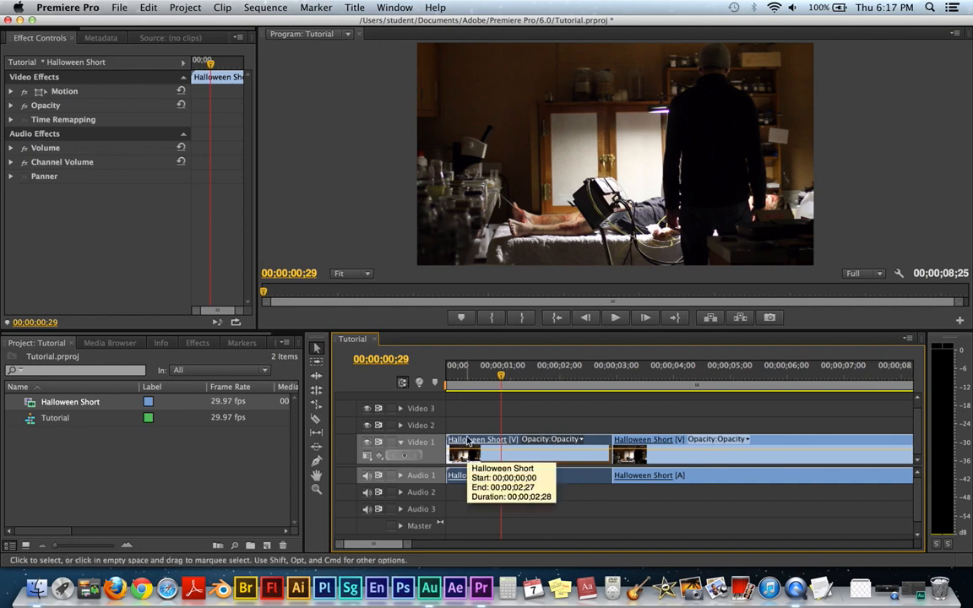
pyautogui.press('Delete')
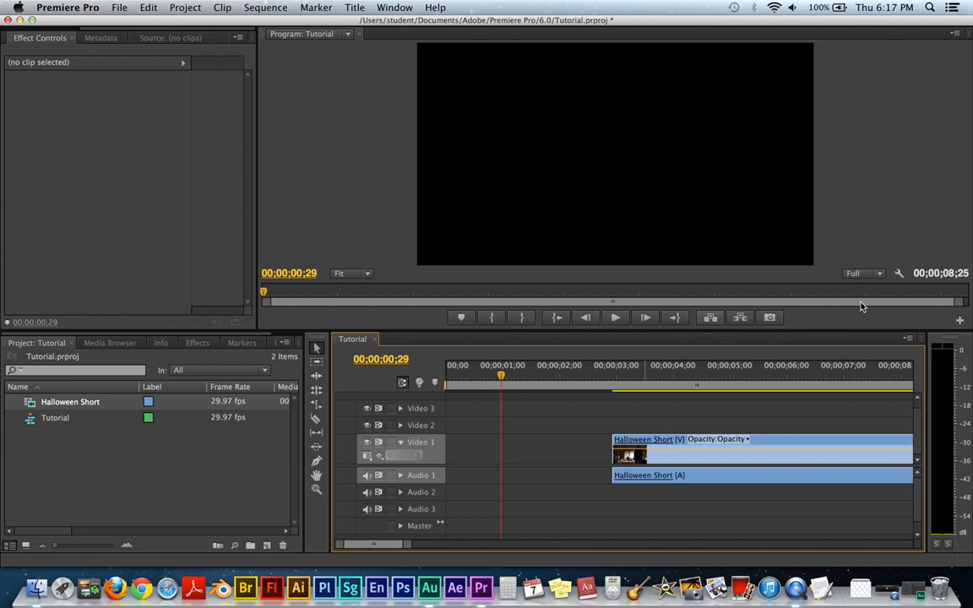
# - Move the remaining Halloween Short segment to the start of Video 1 and play it back
pyautogui.moveTo(803, 450); pyautogui.dragTo(577, 438)
pyautogui.press('space')
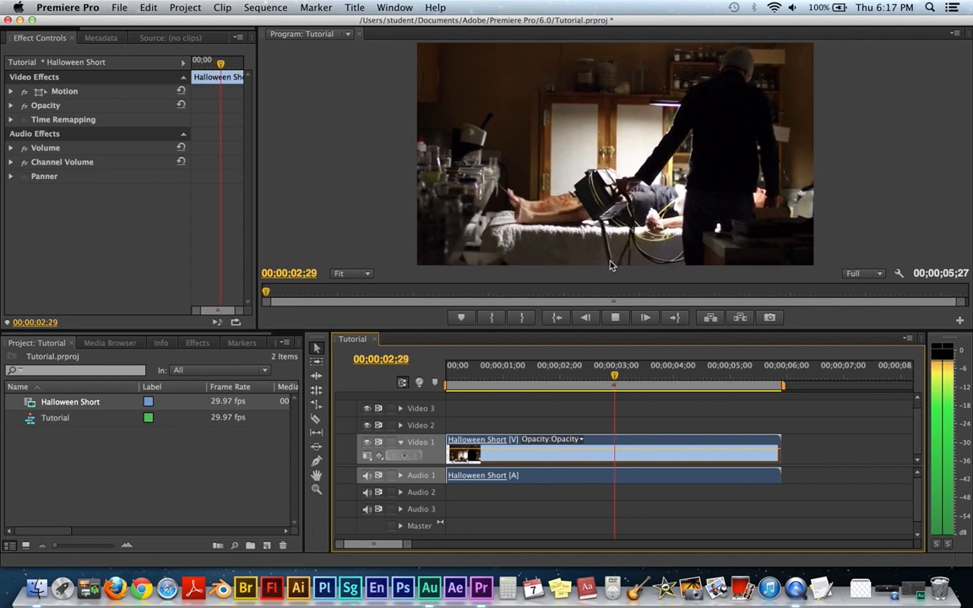
pyautogui.press('space')
pyautogui.press('space')
pyautogui.press('space')
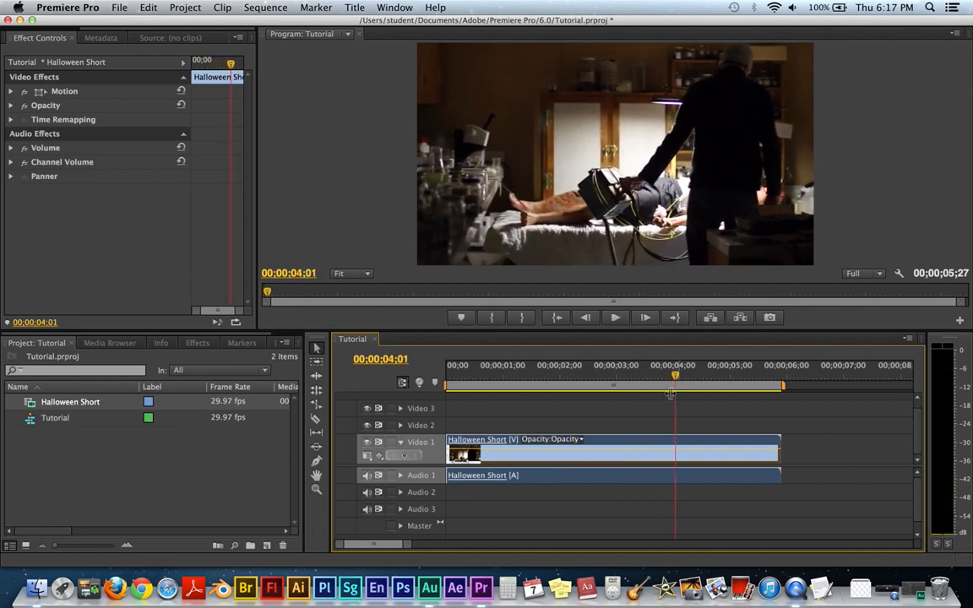
# - Replay part of the clip, stop at 00;00;04;00 and split it there with the Razor tool
pyautogui.moveTo(674, 377); pyautogui.dragTo(572, 381)
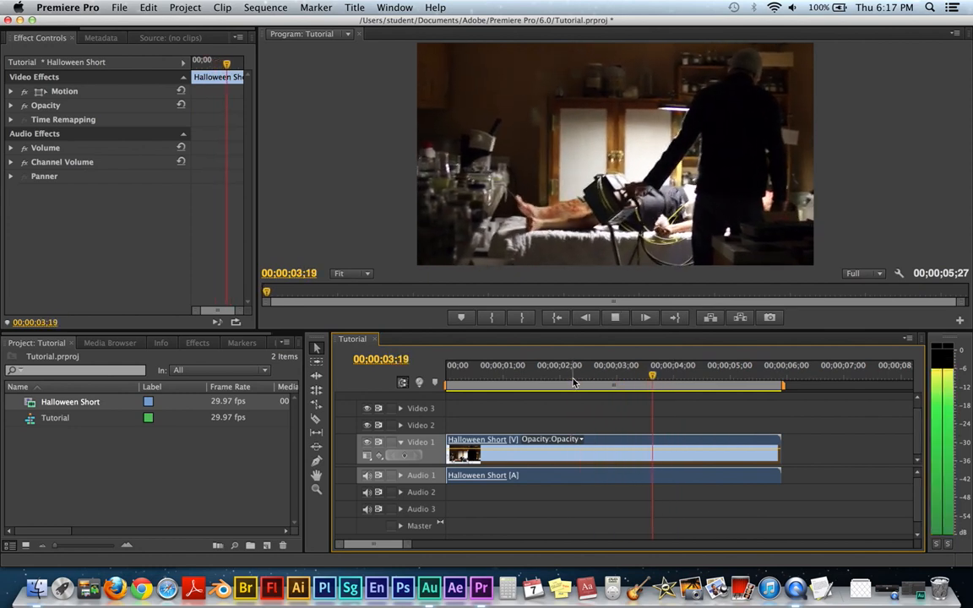
pyautogui.press('space')
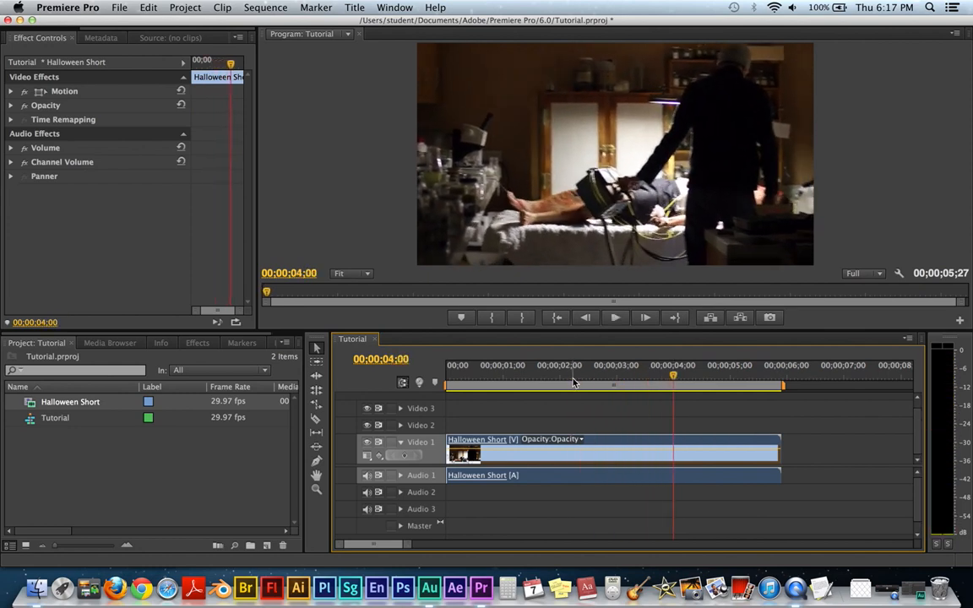
pyautogui.press('c')
pyautogui.click(673, 455)
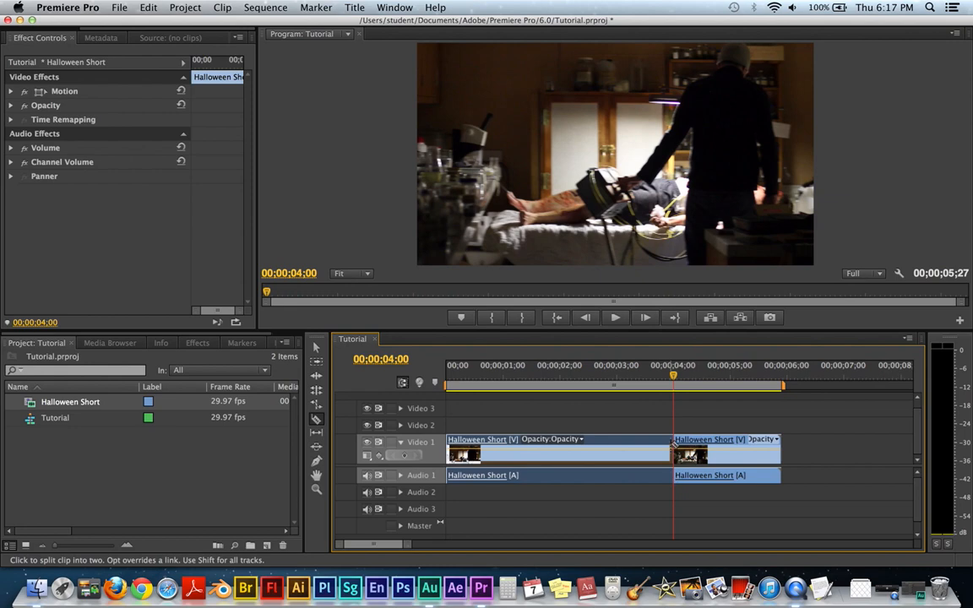
# - Delete the segment after the 00;00;04;00 cut and return the playhead to the sequence start
pyautogui.press('v')
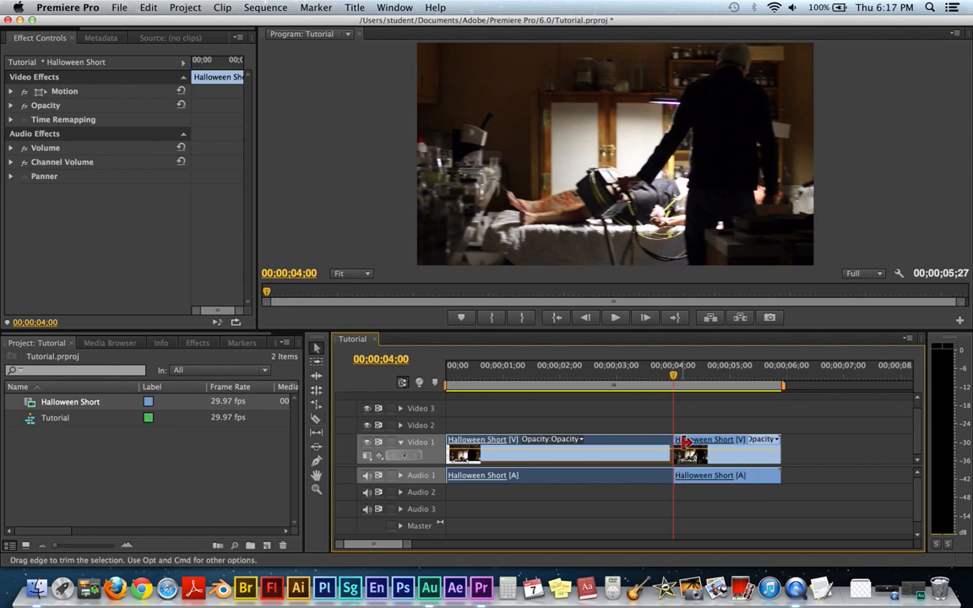
pyautogui.click(704, 447)
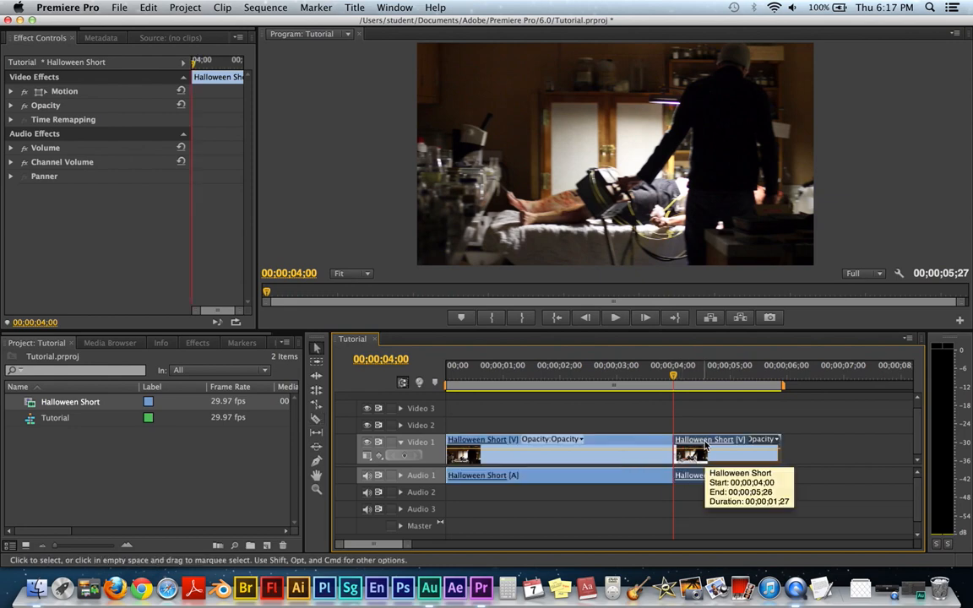
pyautogui.press('Delete')
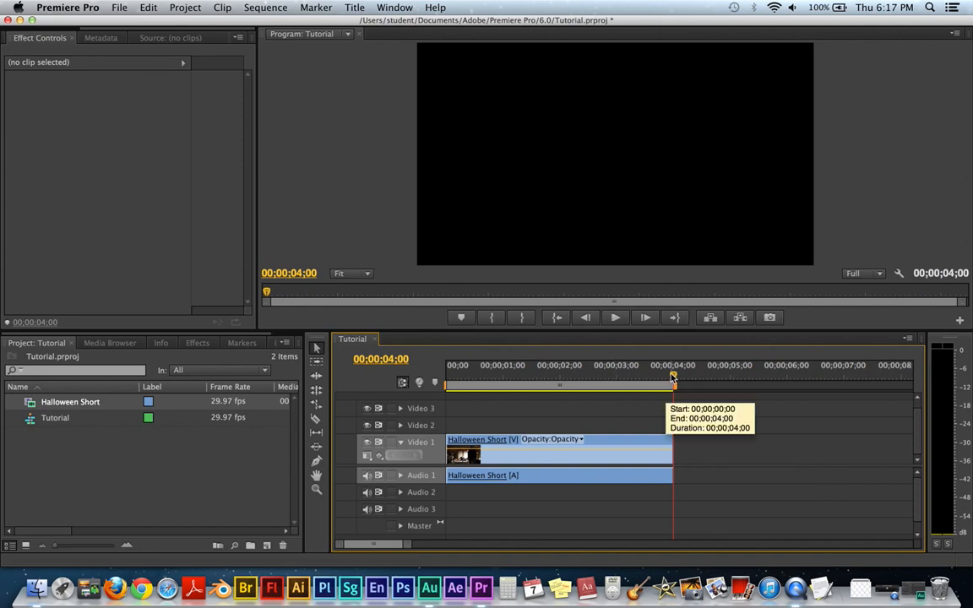
pyautogui.moveTo(675, 378); pyautogui.dragTo(406, 381)
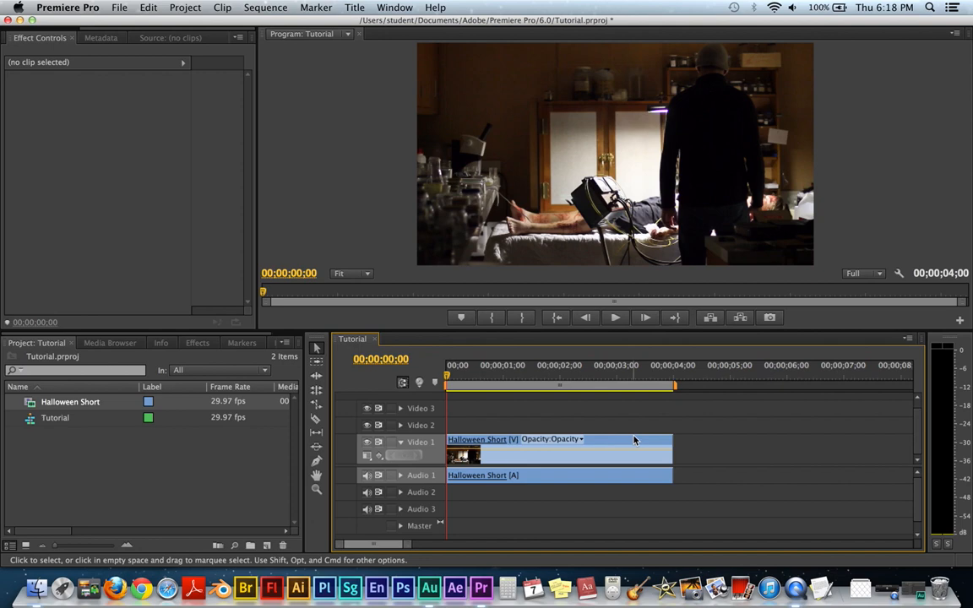
# - Split the Halloween Short clip at five different points along its length with the Razor tool
pyautogui.press('c')
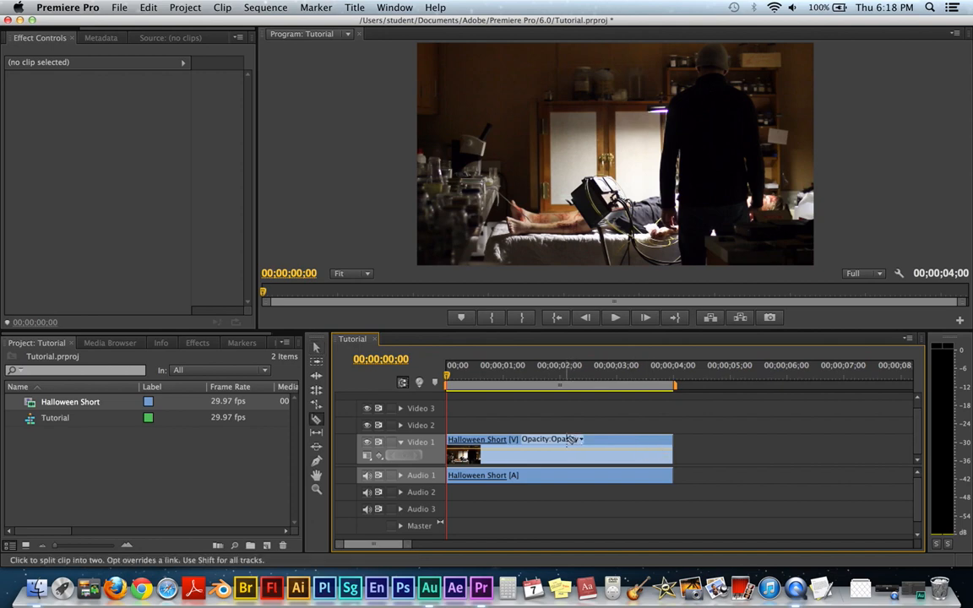
pyautogui.click(505, 448)
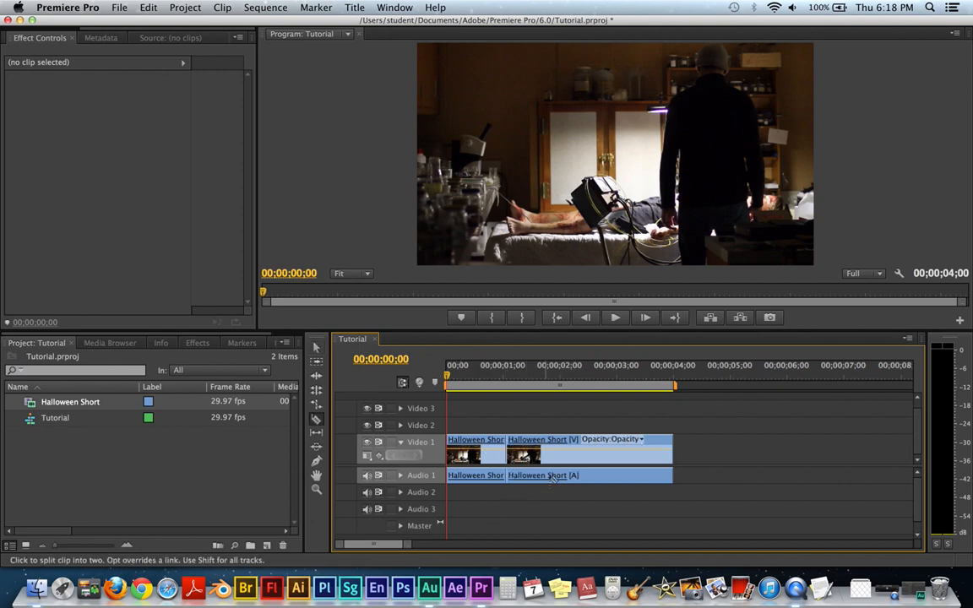
pyautogui.click(552, 450)
pyautogui.click(573, 452)
pyautogui.click(617, 454)
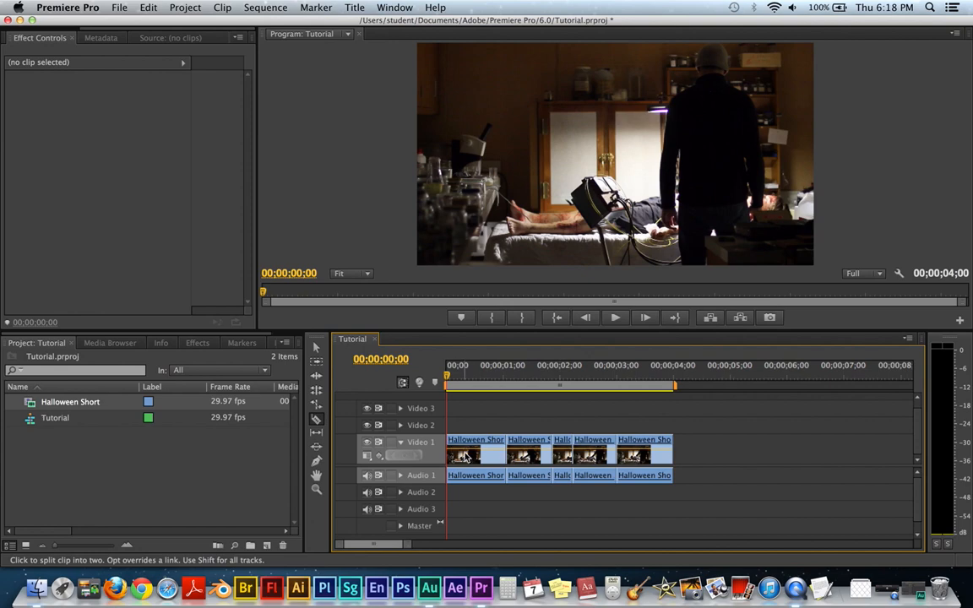
pyautogui.click(466, 456)
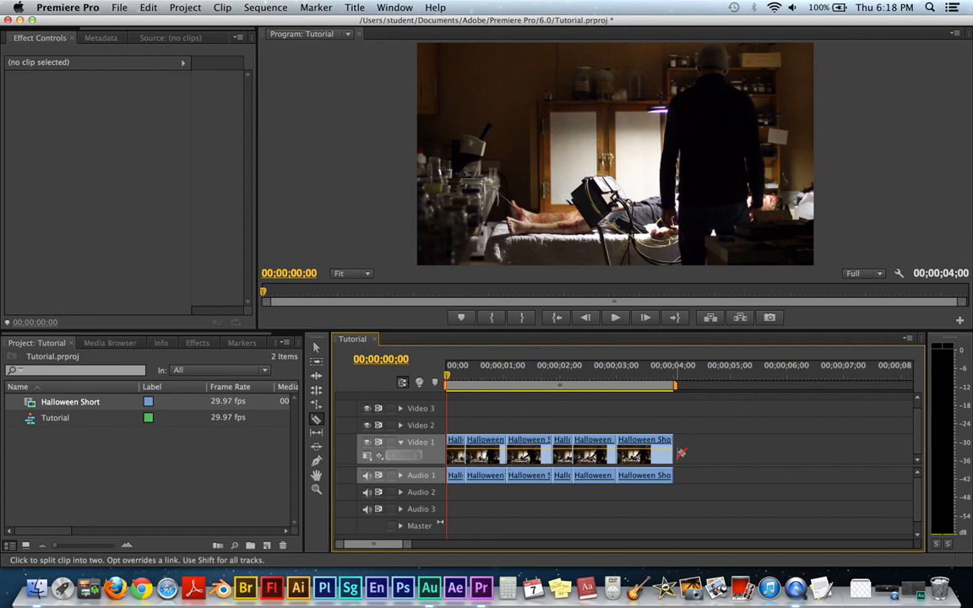
# - Move the playhead to 00;00;02;21 and split the segment under it
pyautogui.press('space')
pyautogui.moveTo(480, 380); pyautogui.dragTo(600, 381)
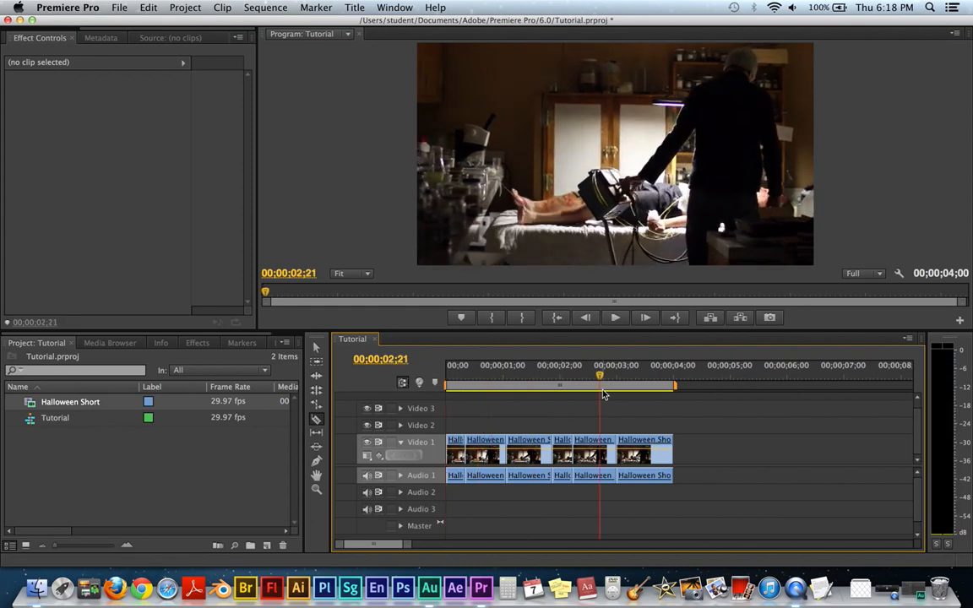
pyautogui.click(603, 452)
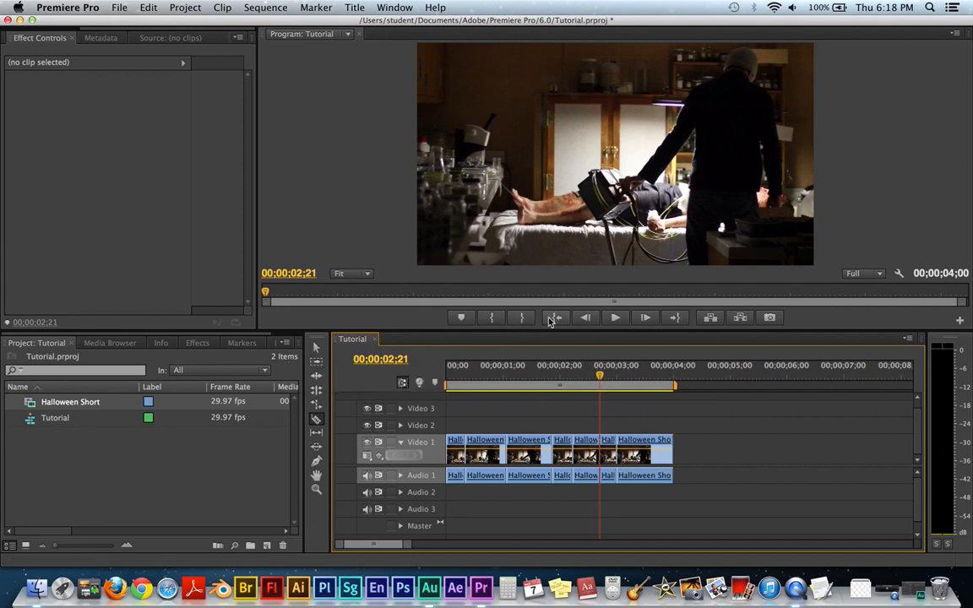
# - Step the playhead forward frame by frame to 00;00;03;12
pyautogui.click(646, 318)
pyautogui.press('Right')
pyautogui.press('Right')
pyautogui.press('Right')
pyautogui.press('Right')
pyautogui.press('Right')
pyautogui.press('Right')
pyautogui.press('Right')
pyautogui.press('Right')
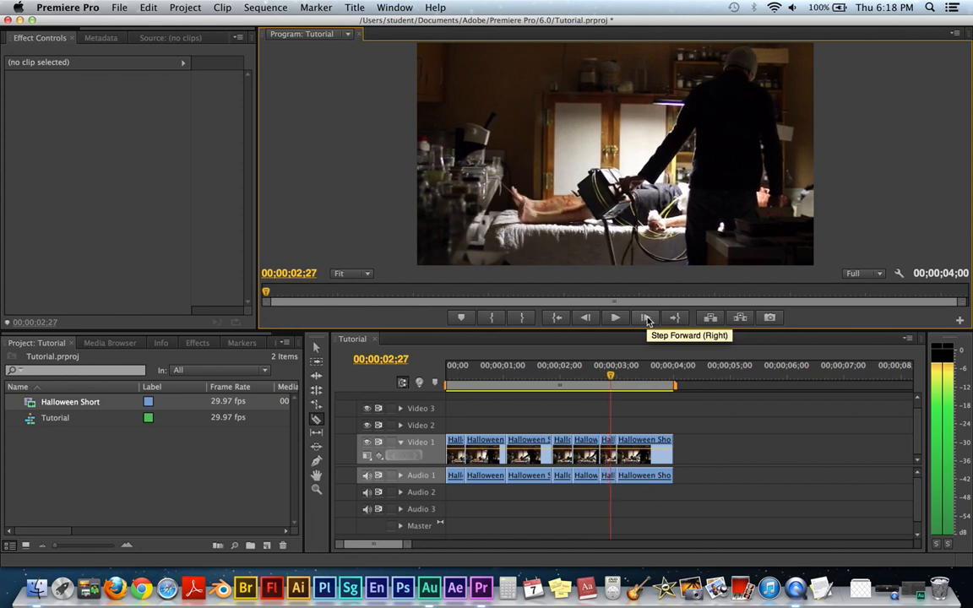
pyautogui.press('Right')
pyautogui.press('Right')
pyautogui.press('Right')
pyautogui.press('Right')
pyautogui.press('Right')
pyautogui.press('Right')
pyautogui.press('Right')
pyautogui.press('Right')
pyautogui.press('Right')
pyautogui.press('Right')
pyautogui.press('Right')
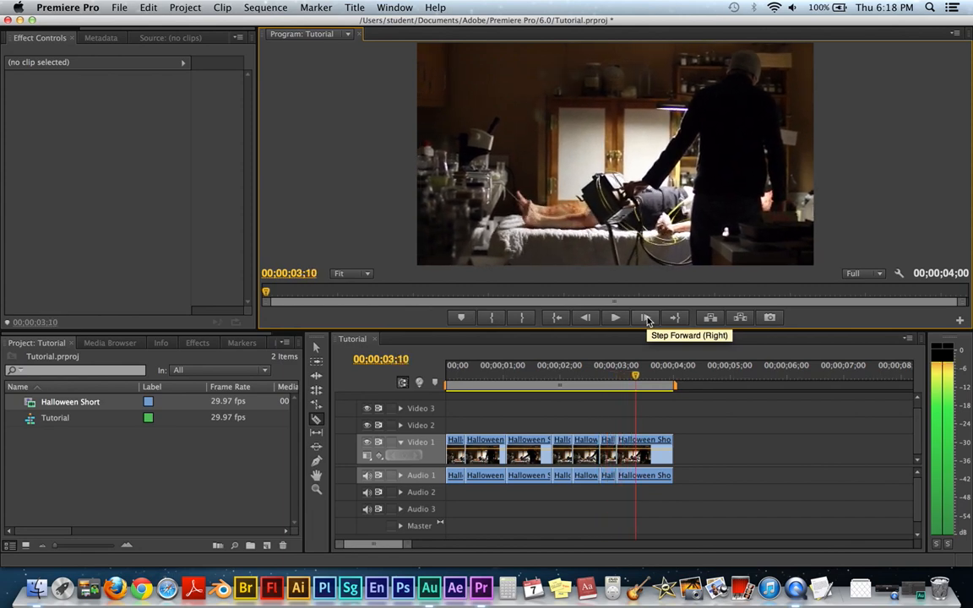
pyautogui.press('Right')
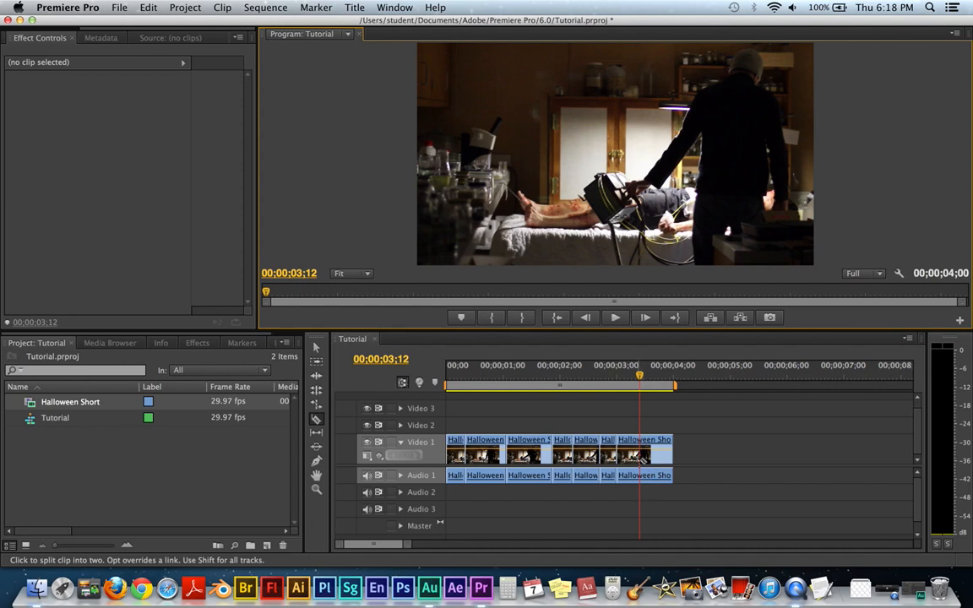
# - Return the playhead to the sequence start and undo the last six razor cuts
pyautogui.moveTo(639, 376); pyautogui.dragTo(98, 395)
pyautogui.press('super+z')
pyautogui.press('super+z')
pyautogui.press('super+z')
pyautogui.press('super+z')
pyautogui.press('super+z')
pyautogui.press('super+z')
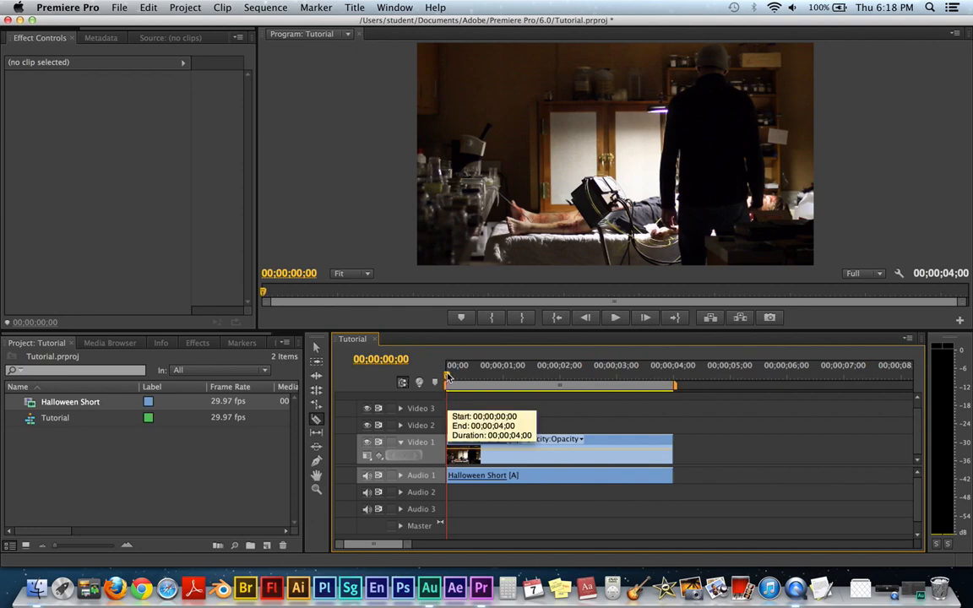
# - Select the Halloween Short clip with the playhead at the sequence start and widen the Effect Controls area
pyautogui.press('space')
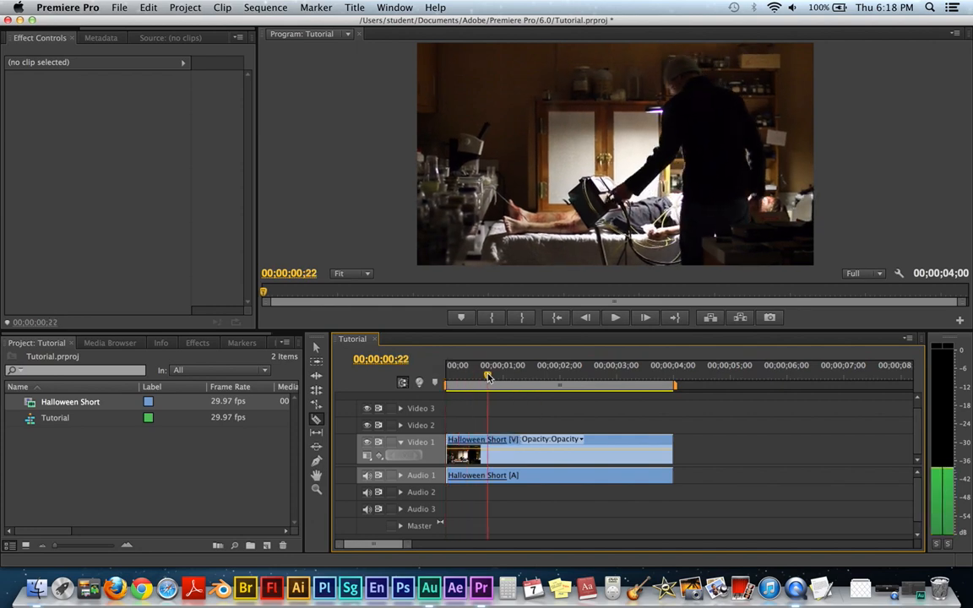
pyautogui.click(443, 379)
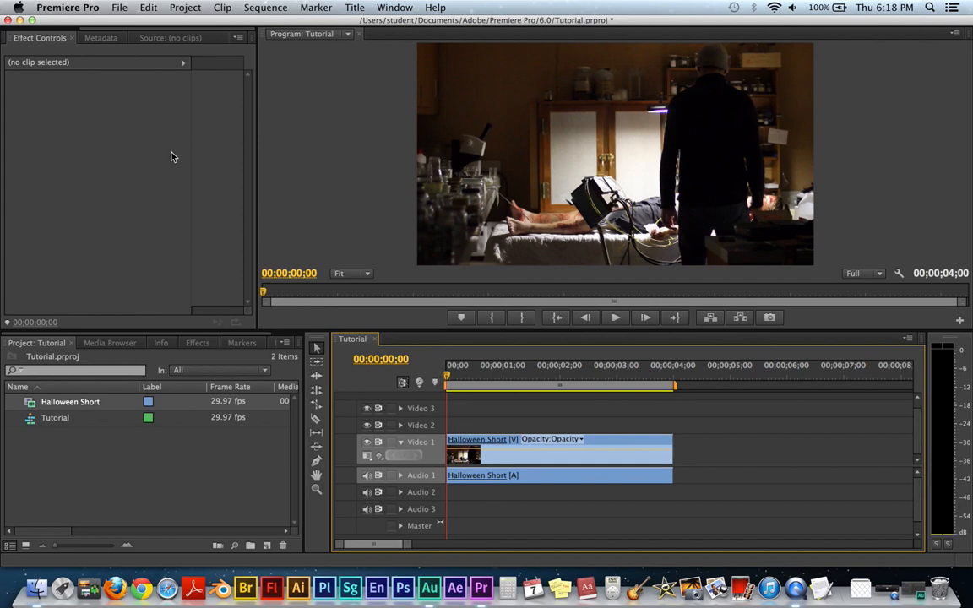
pyautogui.click(497, 449)
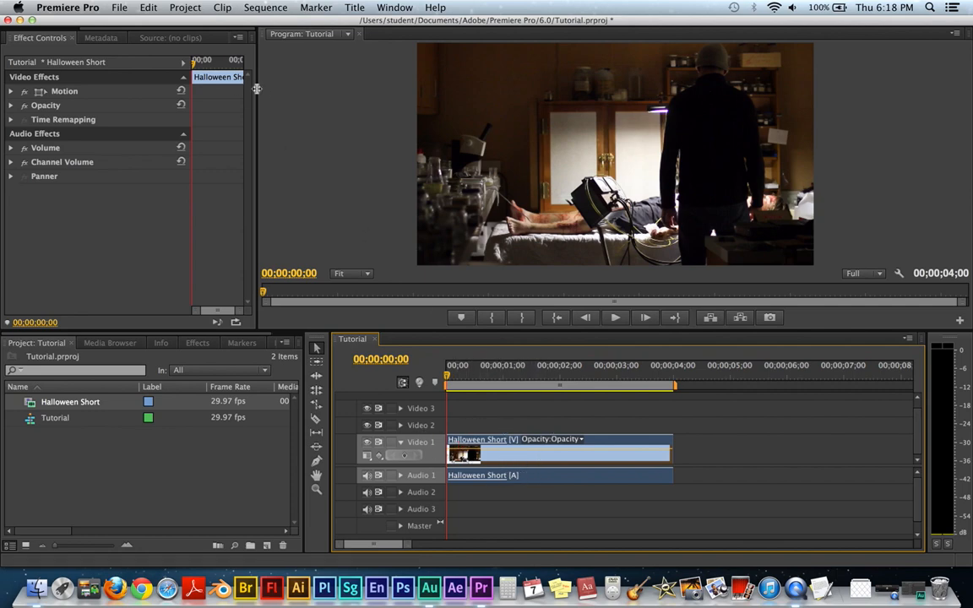
pyautogui.moveTo(257, 89); pyautogui.dragTo(390, 85)
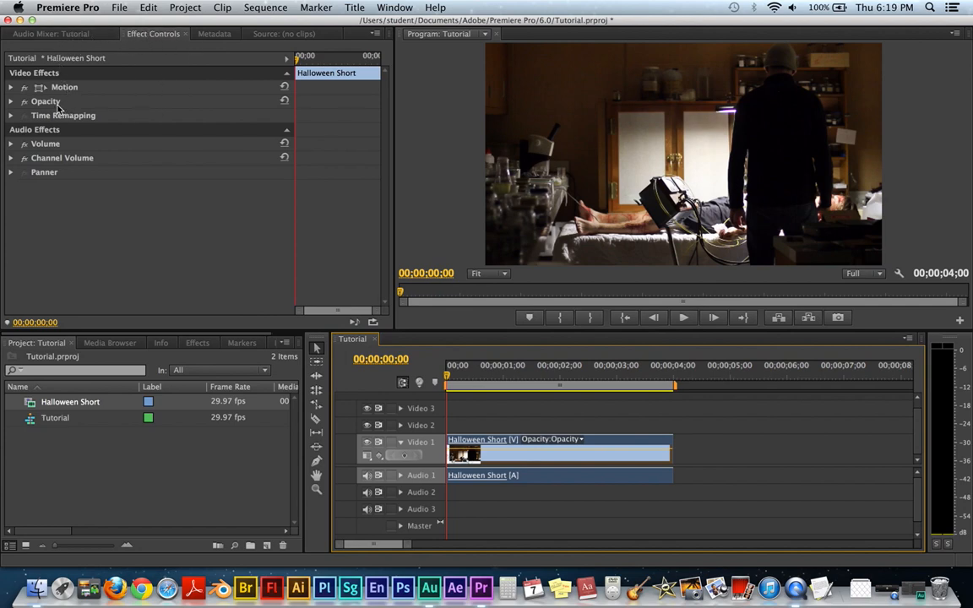
# - Set the Halloween Short clip's opacity to 0% at 00;00;00;00
pyautogui.click(25, 101)
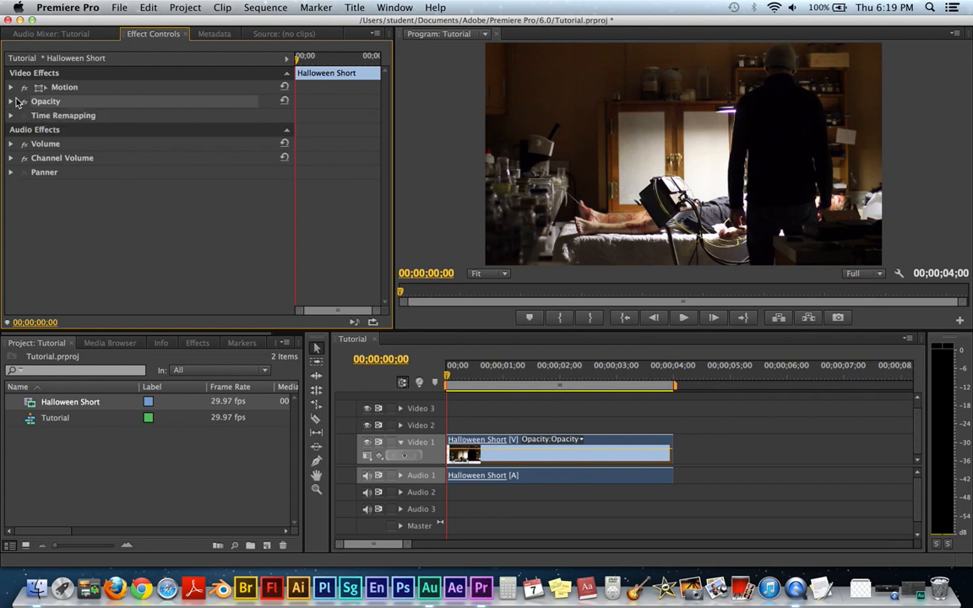
pyautogui.click(12, 101)
pyautogui.click(155, 116)
pyautogui.write('00.0')
pyautogui.press('Return')
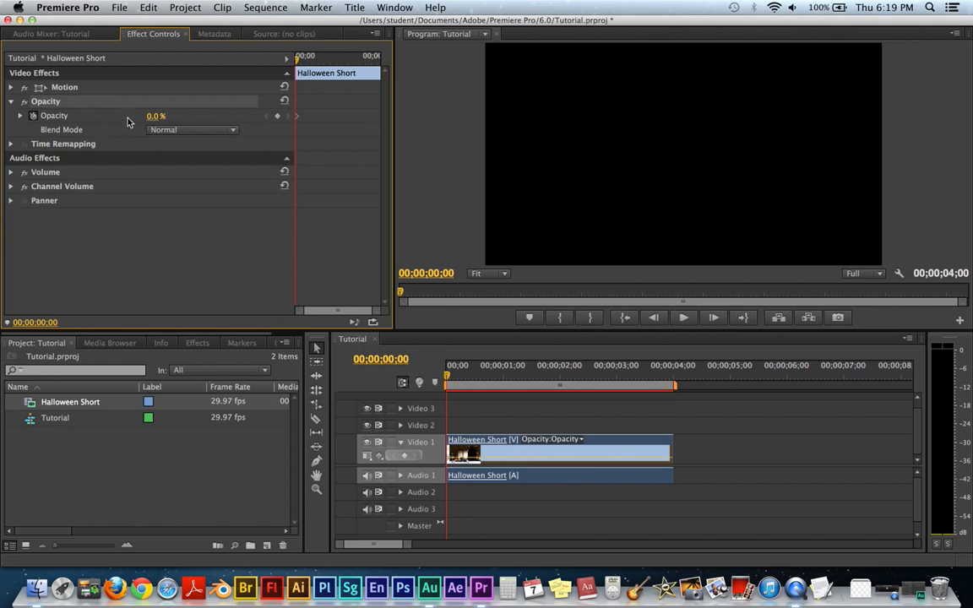
# - Try the first opacity keyframe at 100% while keeping keyframing on, and set it back to 0%
pyautogui.moveTo(157, 116); pyautogui.dragTo(245, 116)
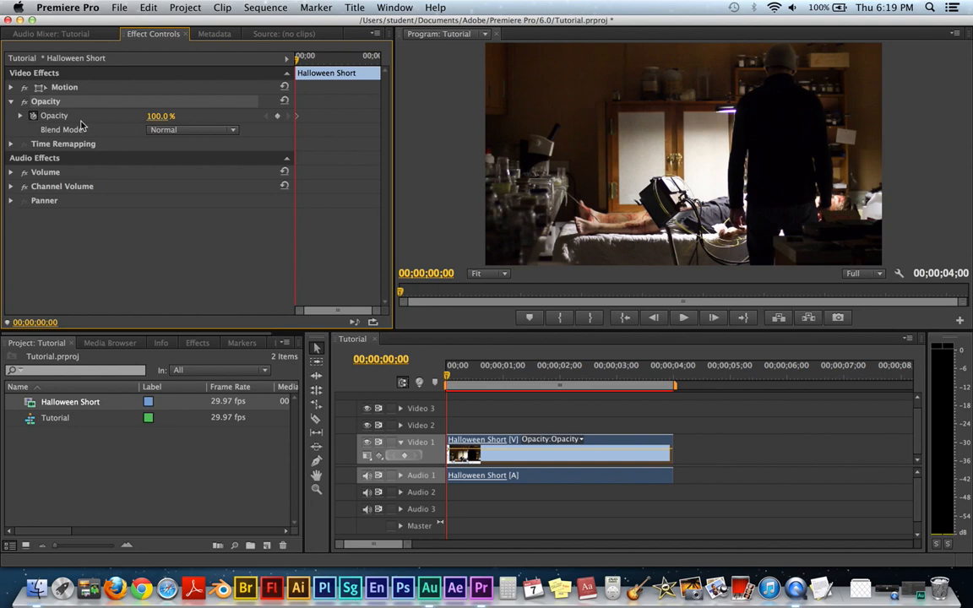
pyautogui.click(34, 115)
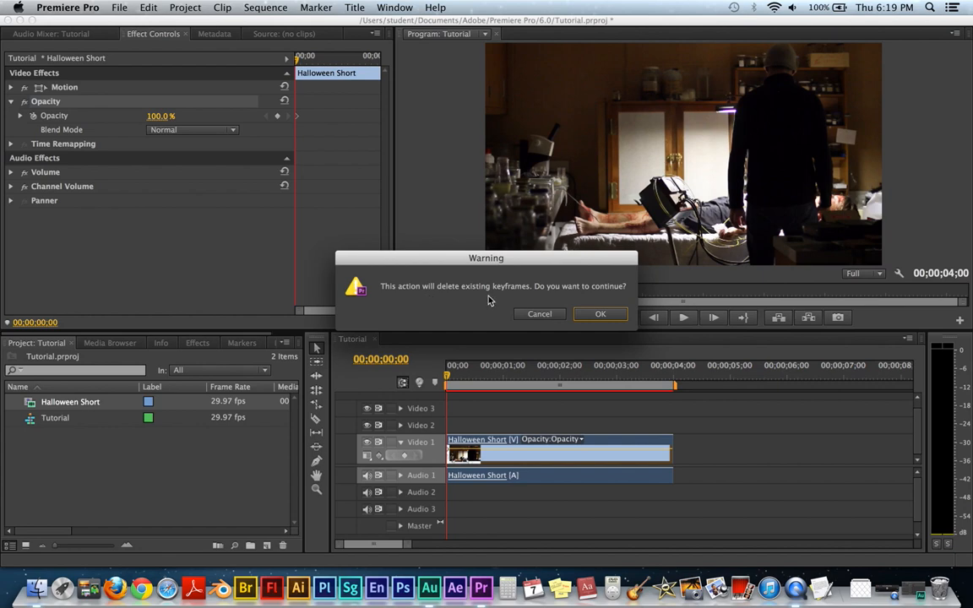
pyautogui.click(535, 315)
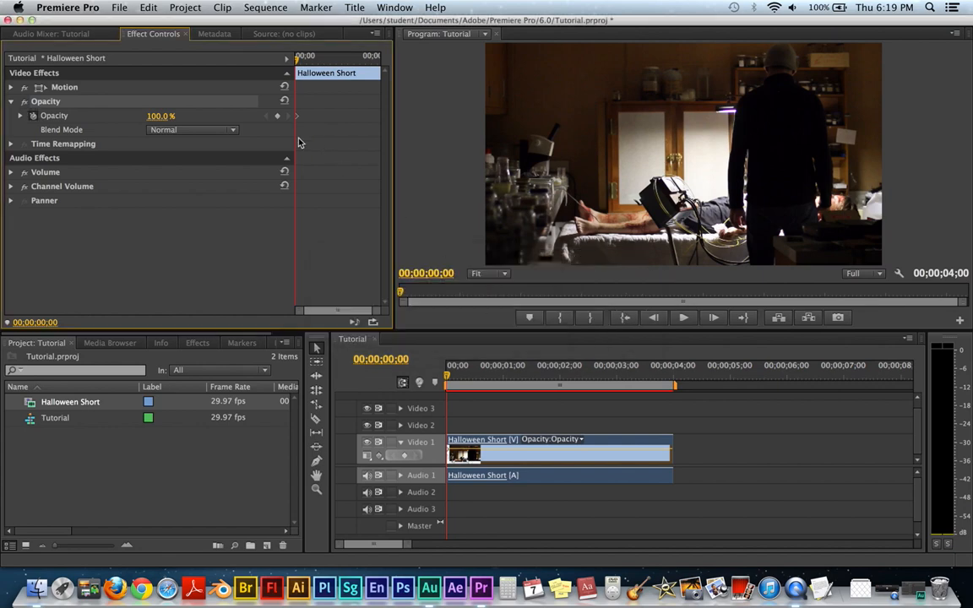
pyautogui.moveTo(168, 118); pyautogui.dragTo(135, 116)
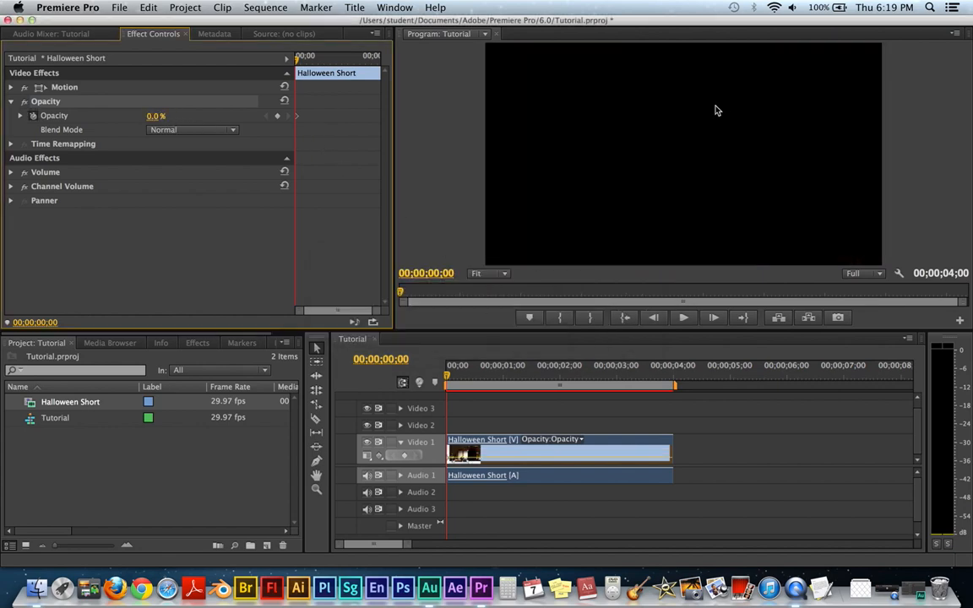
# - Add an opacity keyframe at 00;00;00;16 and set its value to 100%
pyautogui.moveTo(299, 63)
pyautogui.mouseDown()
pyautogui.moveTo(339, 66)
pyautogui.moveTo(266, 64)
pyautogui.moveTo(306, 63)
pyautogui.mouseUp()
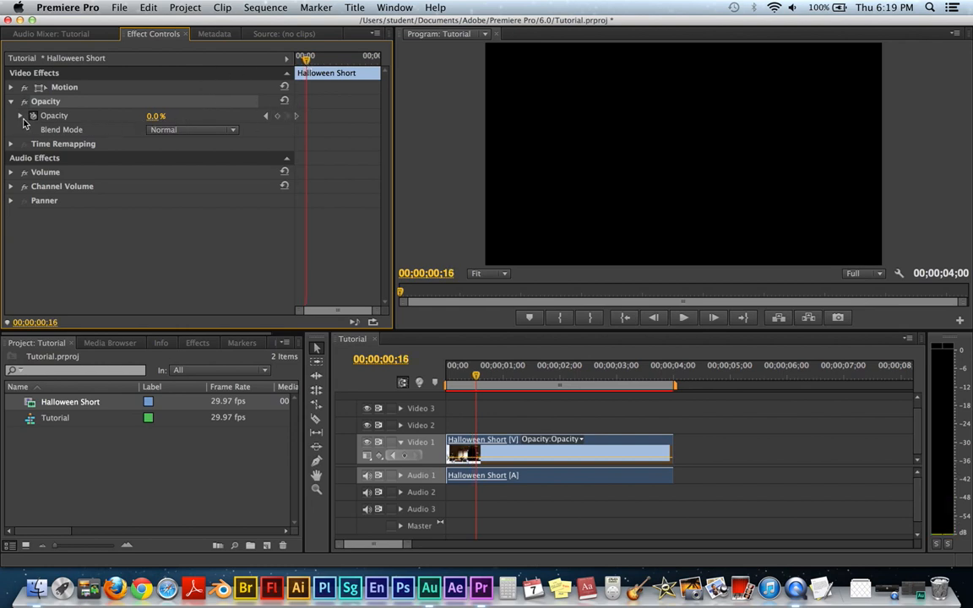
pyautogui.click(155, 118)
pyautogui.write('10')
pyautogui.press('Return')
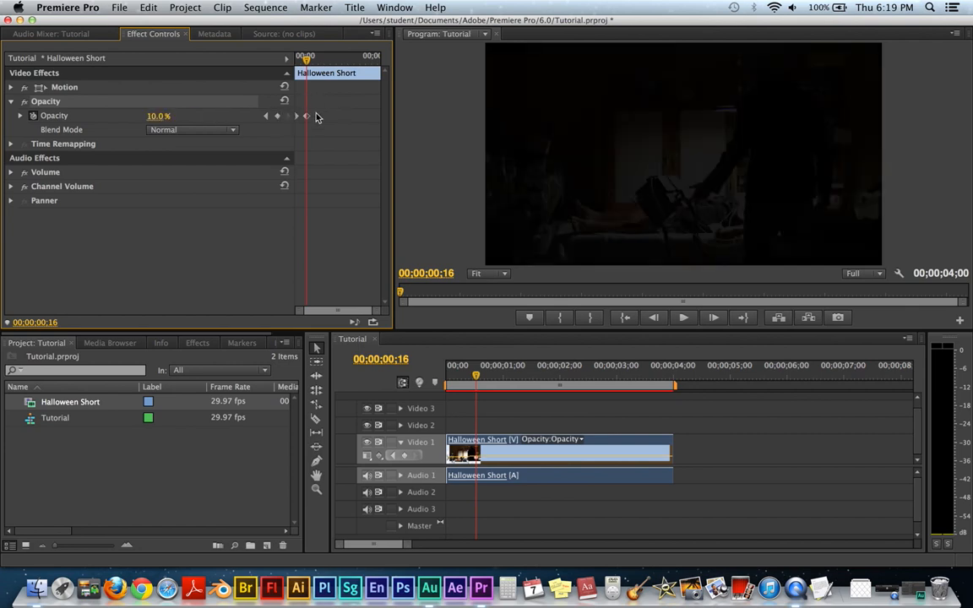
pyautogui.click(158, 116)
pyautogui.write('100')
pyautogui.press('Return')
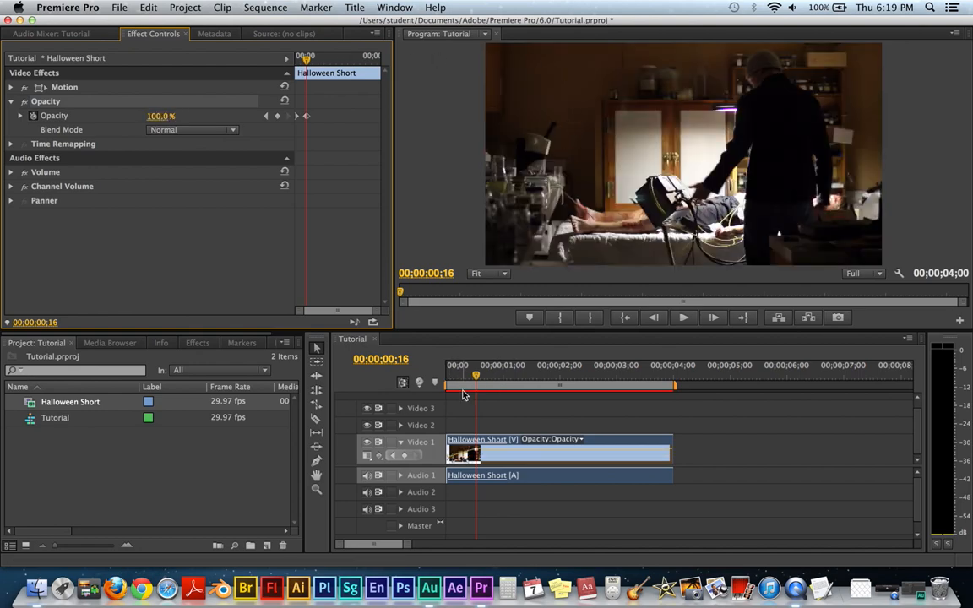
# - Play the clip's opening fade-in twice from the sequence start and return the playhead to 00;00;00;00
pyautogui.scroll(1, 463, 405)
pyautogui.moveTo(407, 547); pyautogui.dragTo(362, 551)
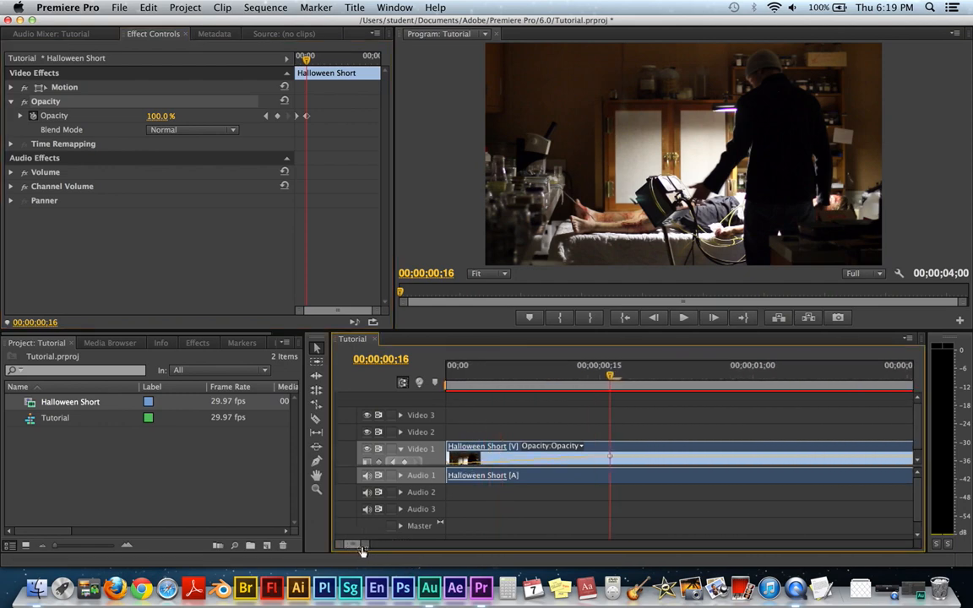
pyautogui.moveTo(605, 384); pyautogui.dragTo(457, 391)
pyautogui.press('space')
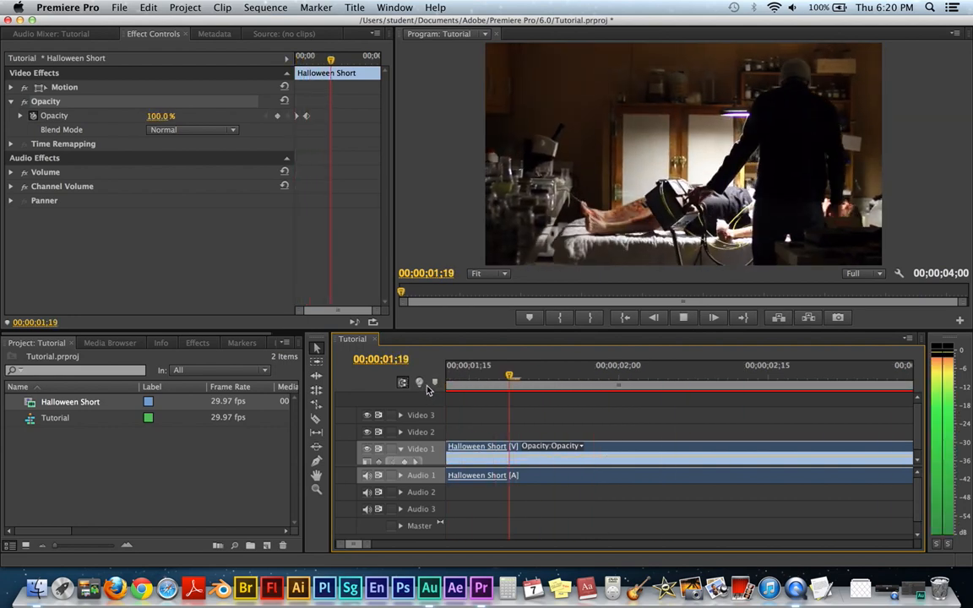
pyautogui.press('space')
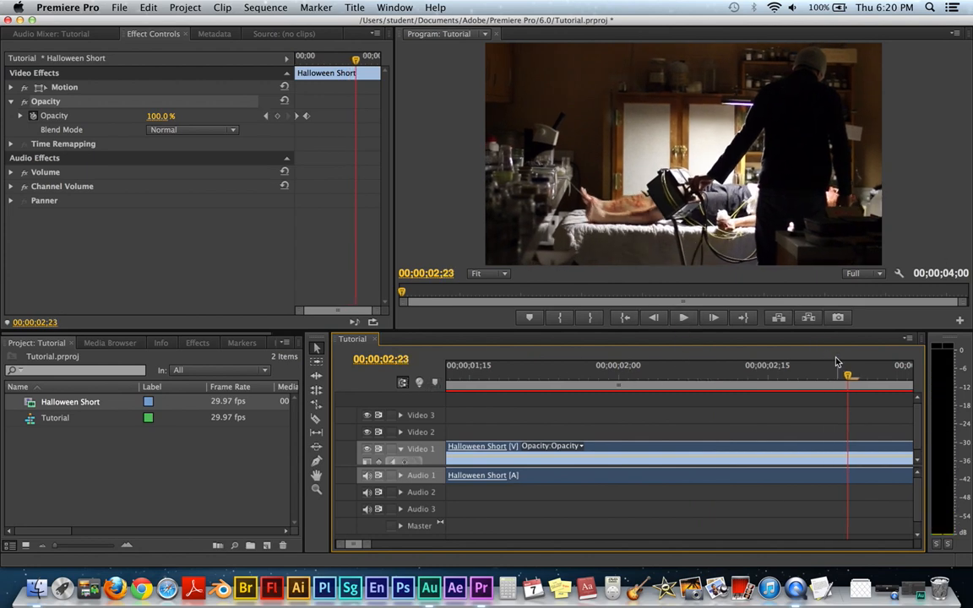
pyautogui.moveTo(848, 375); pyautogui.dragTo(104, 404)
pyautogui.press('space')
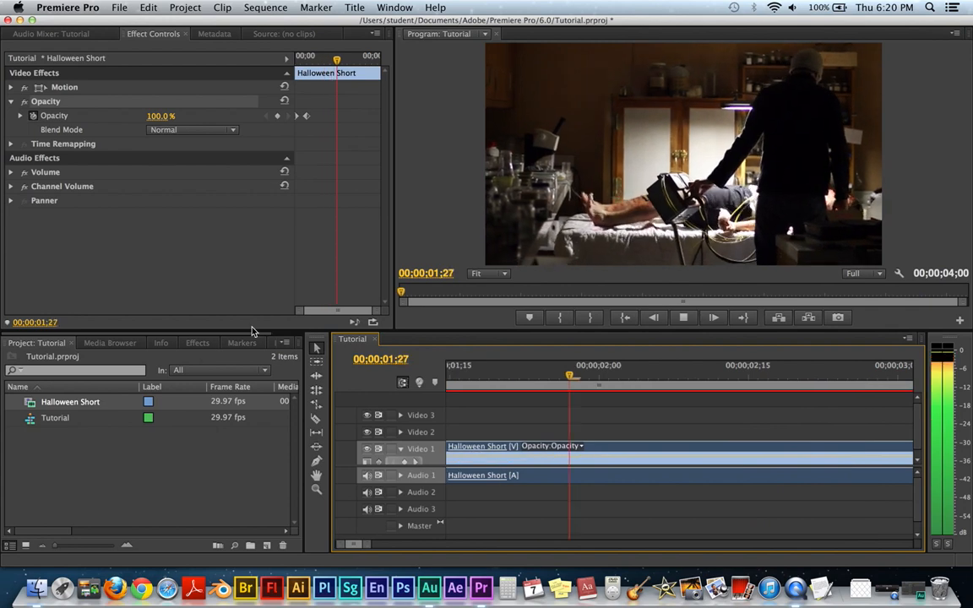
pyautogui.press('space')
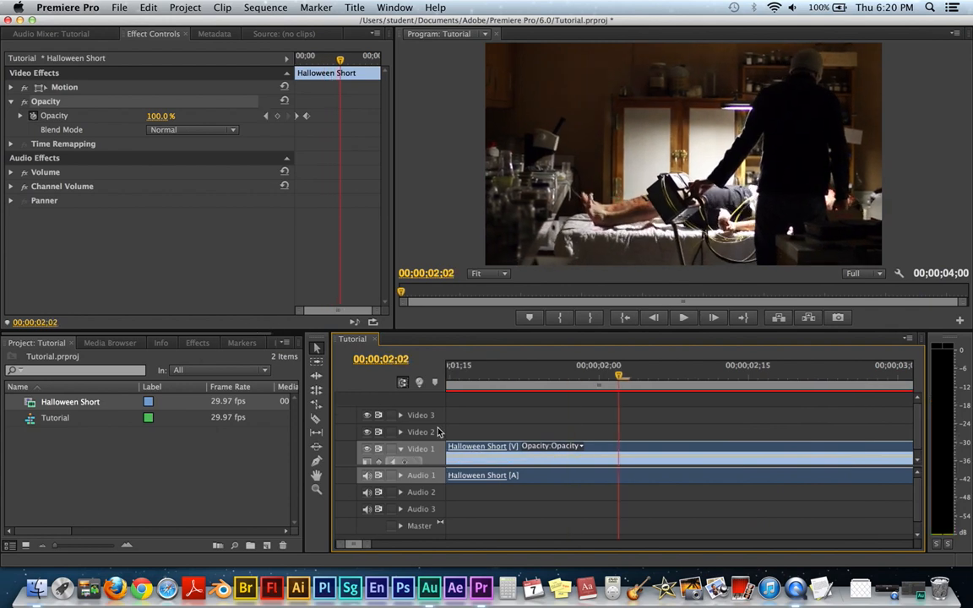
pyautogui.press('j')
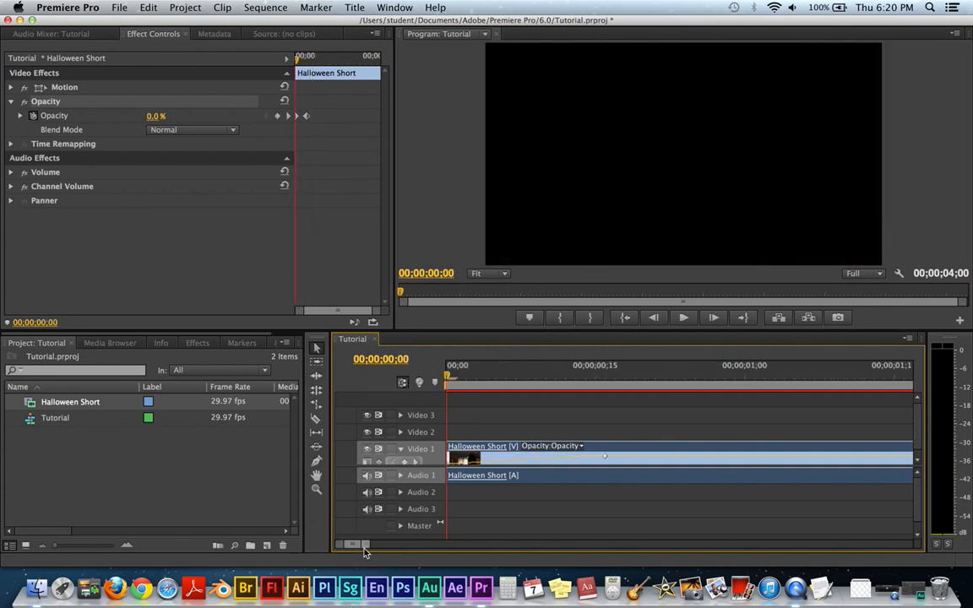
pyautogui.moveTo(365, 550); pyautogui.dragTo(507, 549)
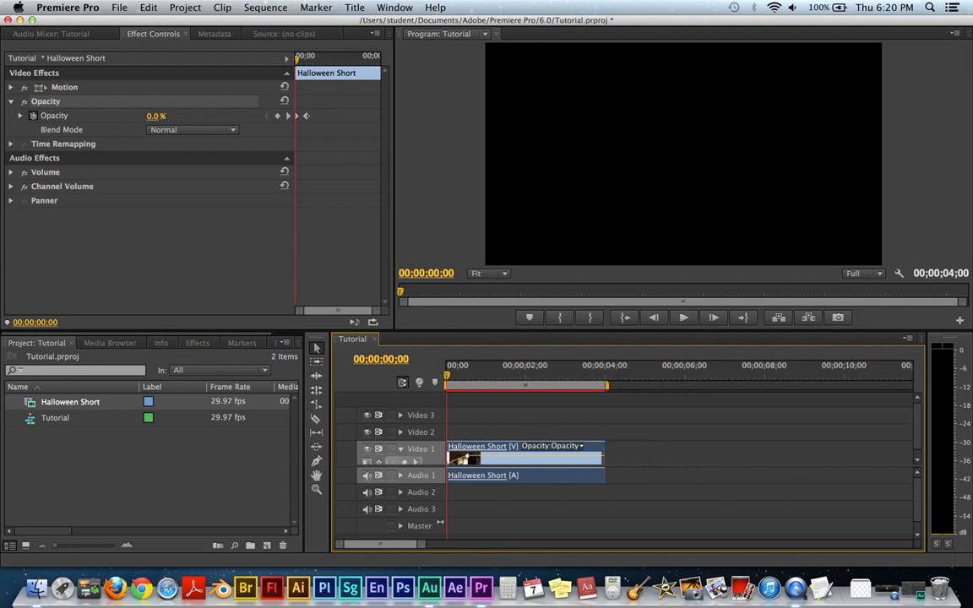
# - Render the entire work area of the Tutorial sequence
pyautogui.click(269, 7)
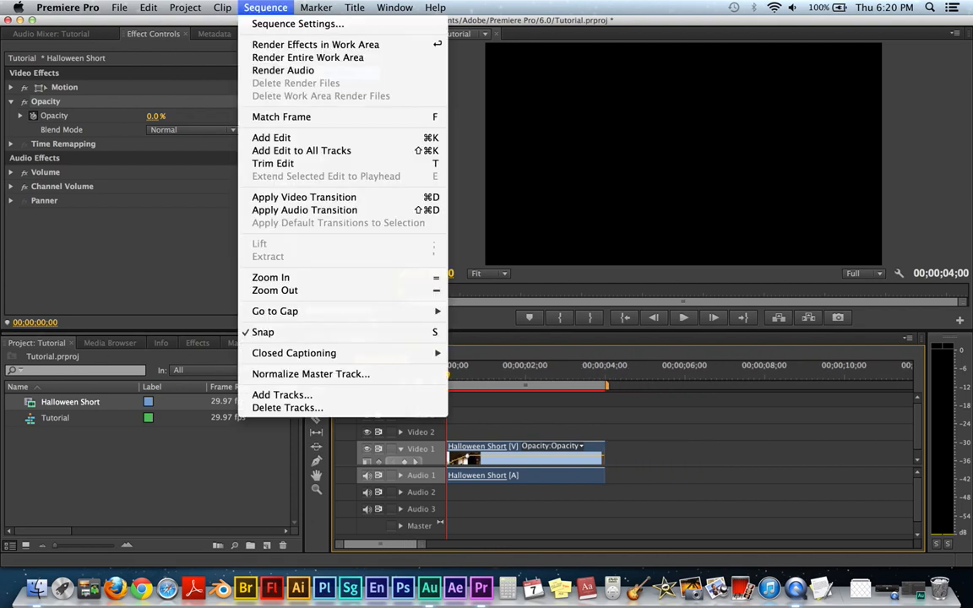
pyautogui.click(658, 477)
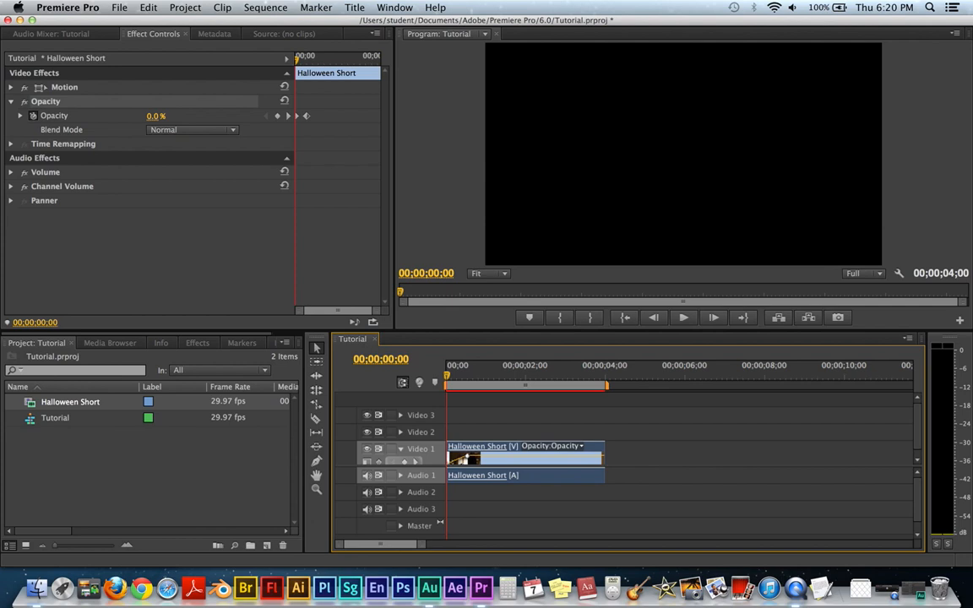
pyautogui.press('space')
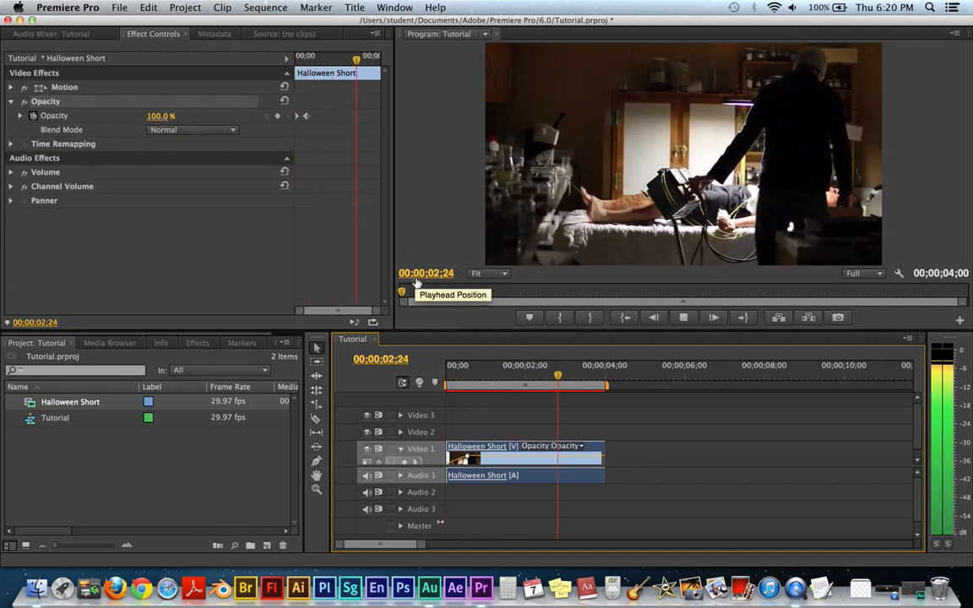
pyautogui.press('space')
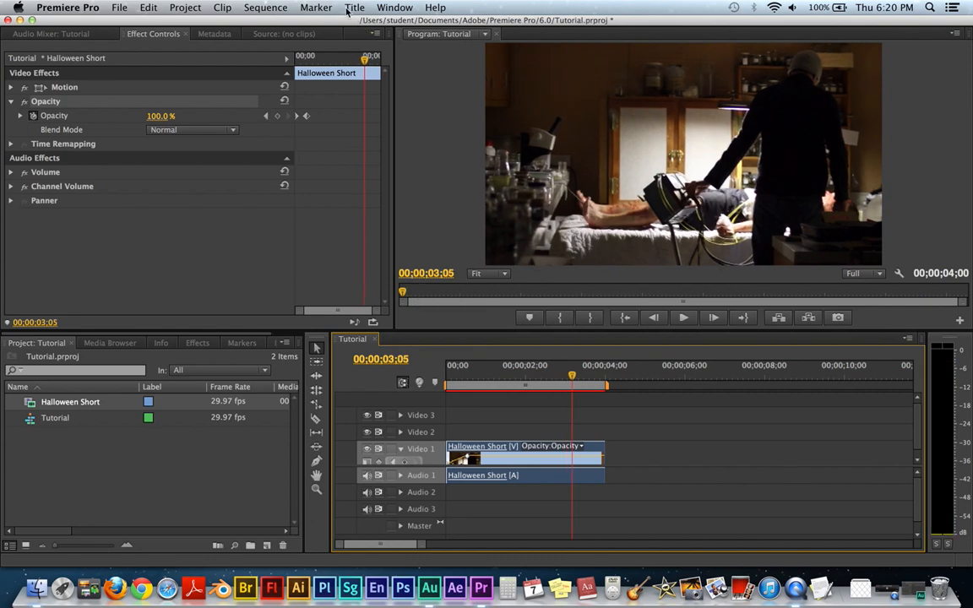
pyautogui.click(287, 10)
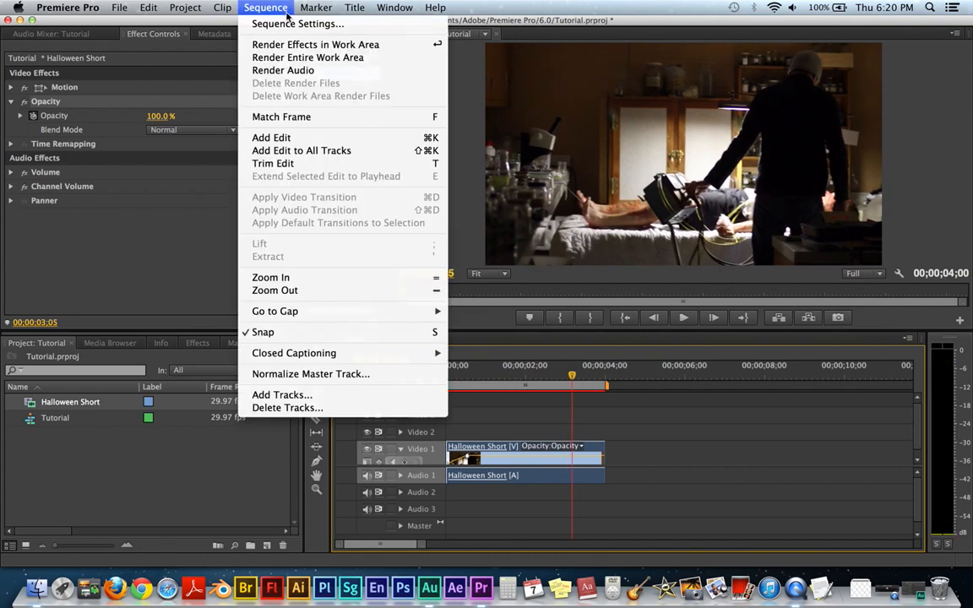
pyautogui.click(326, 62)
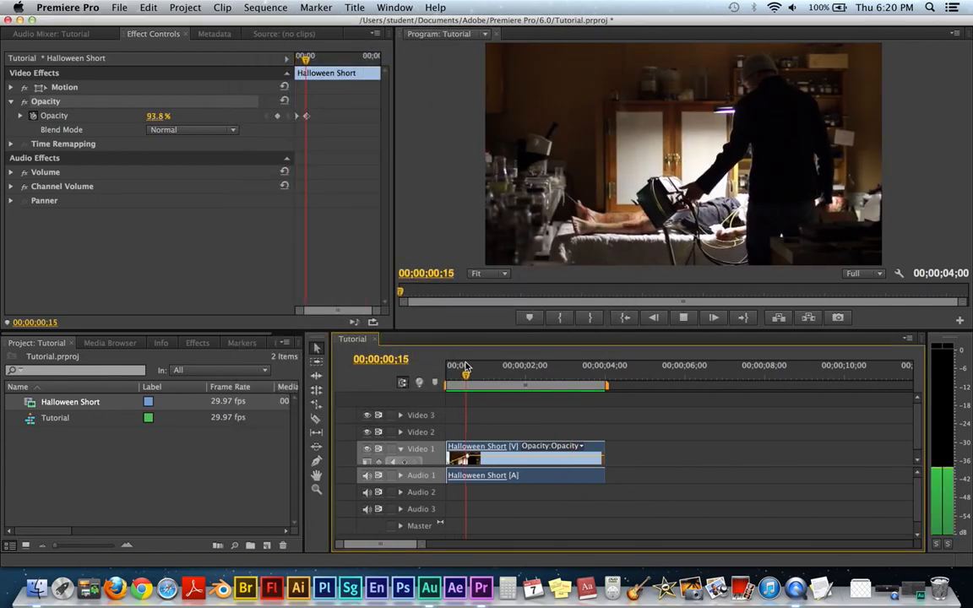
# - Play the rendered fade-in again from the sequence start
pyautogui.press('space')
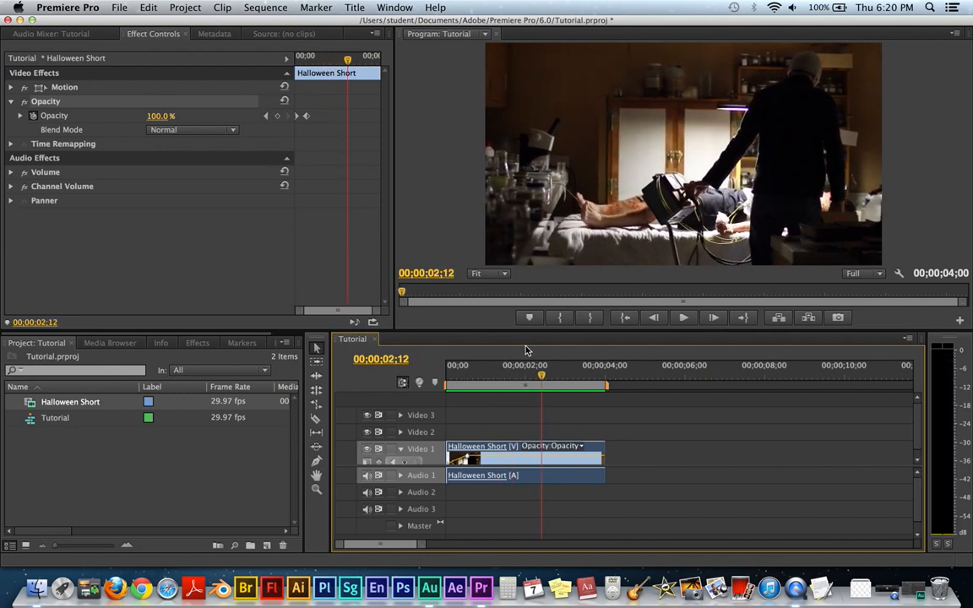
pyautogui.press('Home')
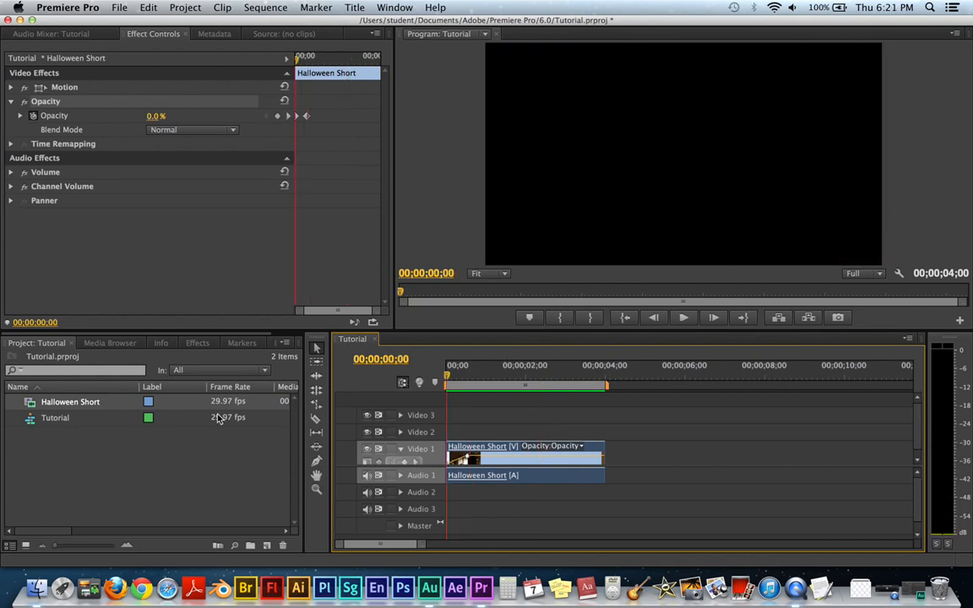
pyautogui.press('space')
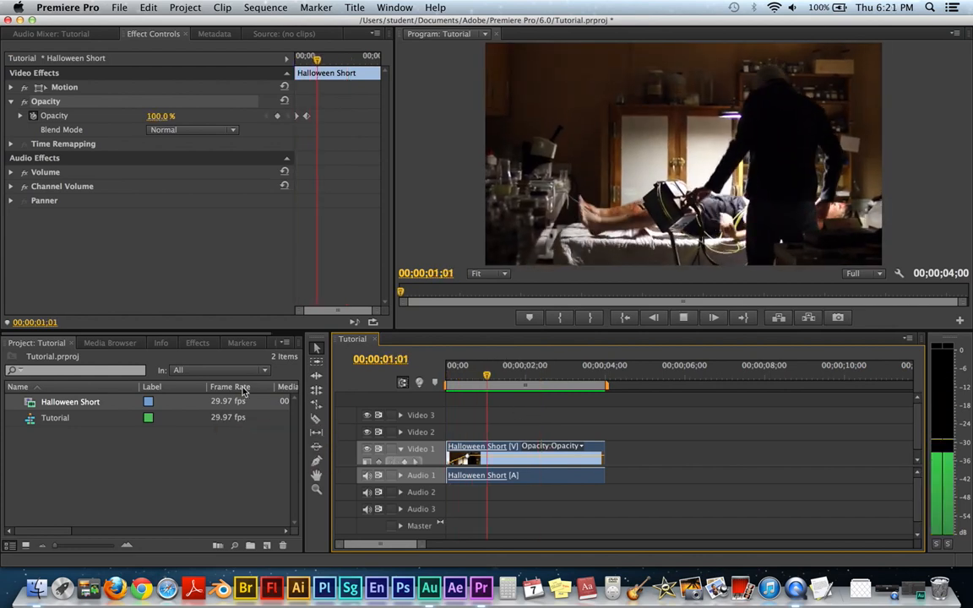
pyautogui.press('space')
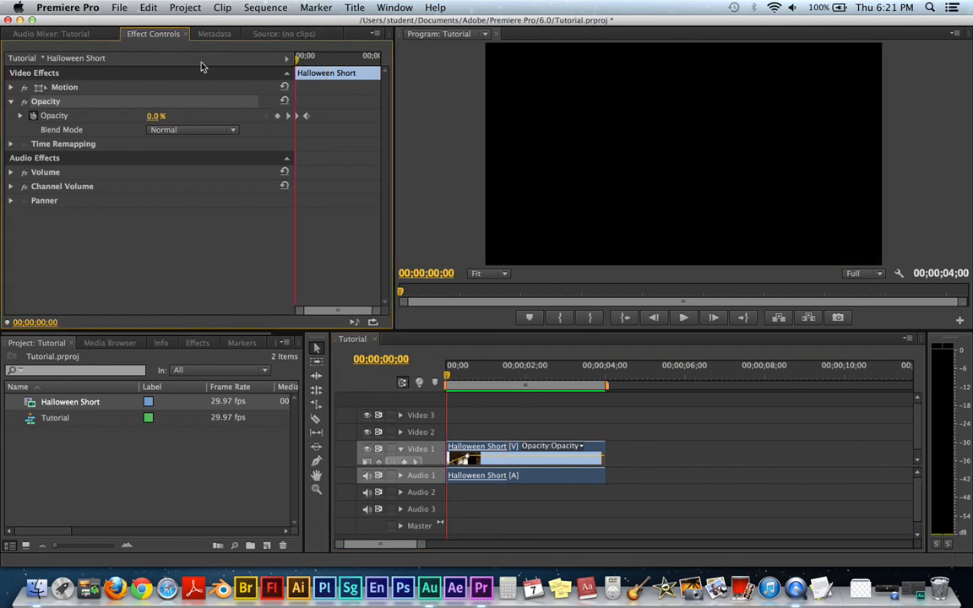
# - Scrub between the two opacity keyframes and replay the fade-in from the start up to 00;00;02;00
pyautogui.moveTo(297, 57); pyautogui.dragTo(233, 59)
pyautogui.moveTo(298, 61)
pyautogui.mouseDown()
pyautogui.moveTo(308, 58)
pyautogui.moveTo(283, 66)
pyautogui.moveTo(327, 64)
pyautogui.moveTo(296, 63)
pyautogui.moveTo(308, 61)
pyautogui.mouseUp()
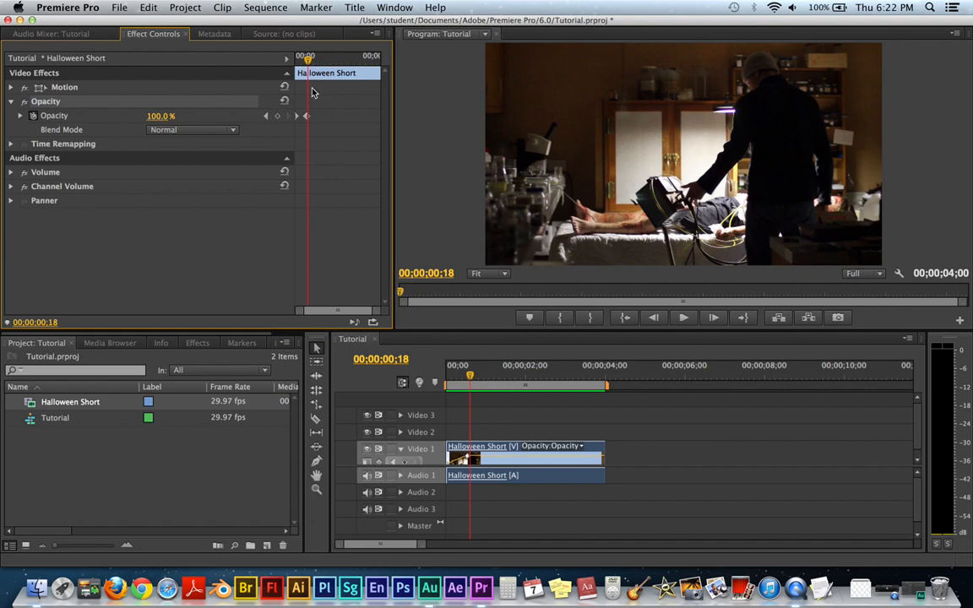
pyautogui.moveTo(307, 59); pyautogui.dragTo(282, 61)
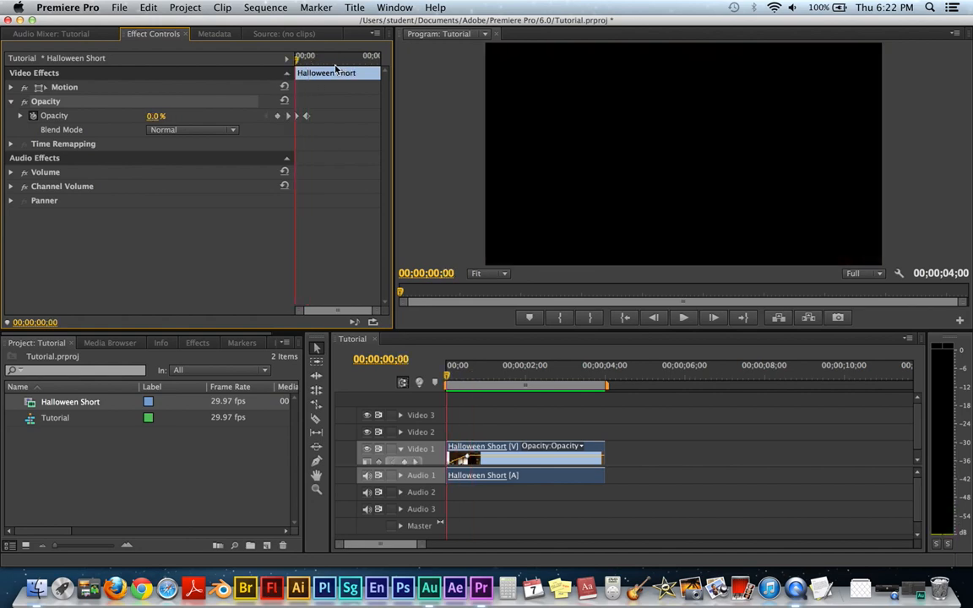
pyautogui.press('space')
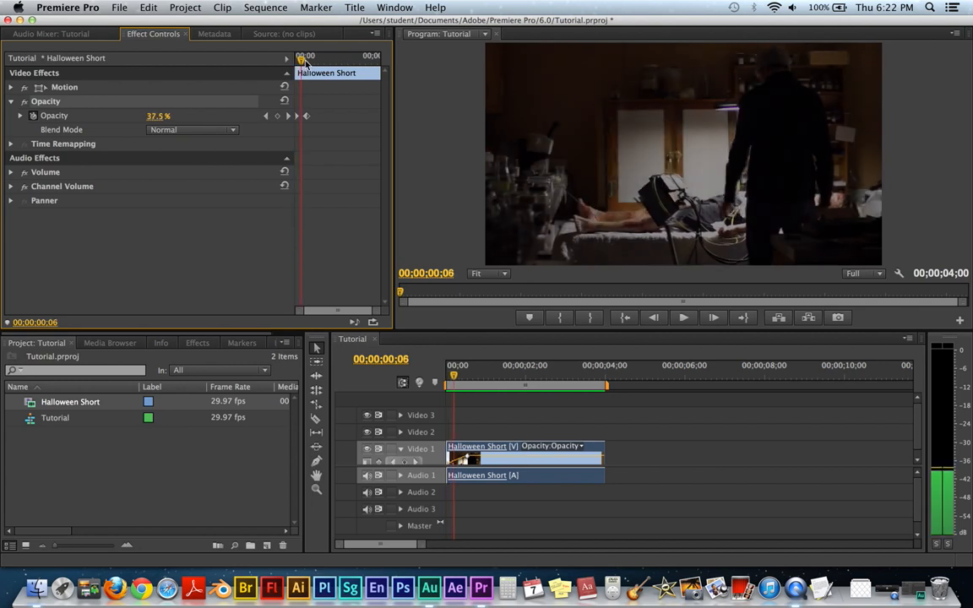
pyautogui.press('space')
pyautogui.press('Home')
pyautogui.press('space')
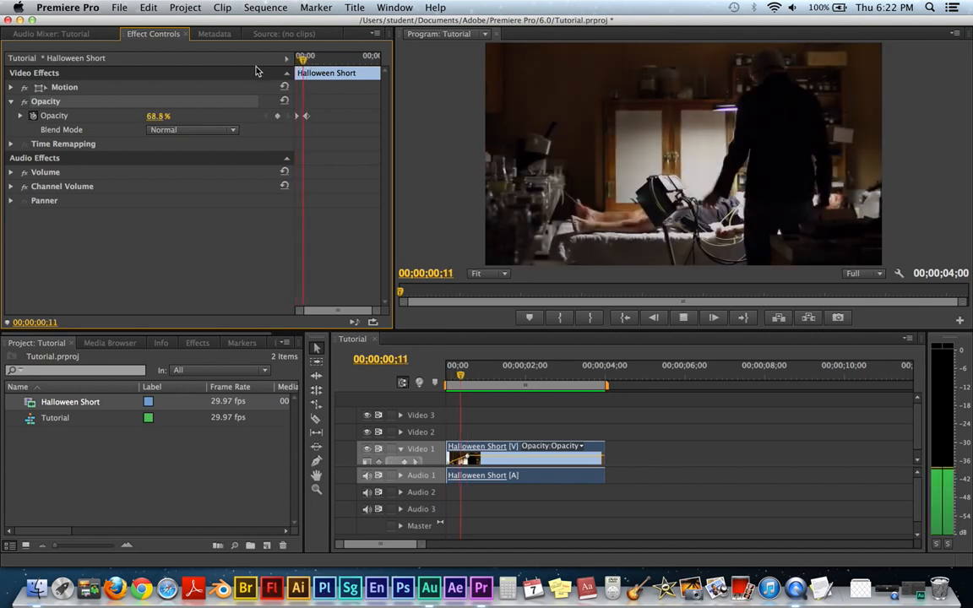
pyautogui.press('space')
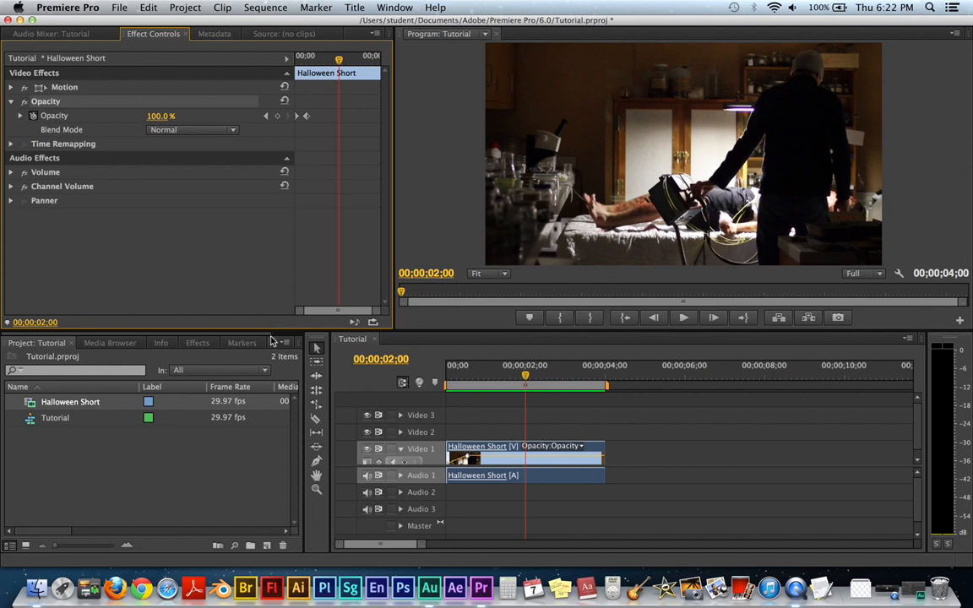
# - Check the running recording in Adobe Audition, minimise it, and return the Premiere Pro playhead to the sequence start
pyautogui.click(427, 589)
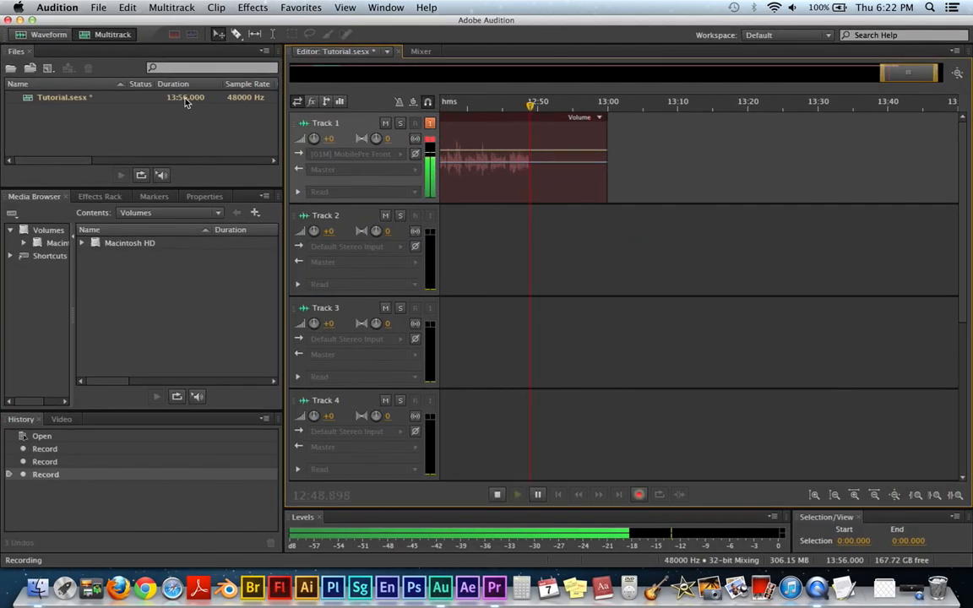
pyautogui.click(18, 20)
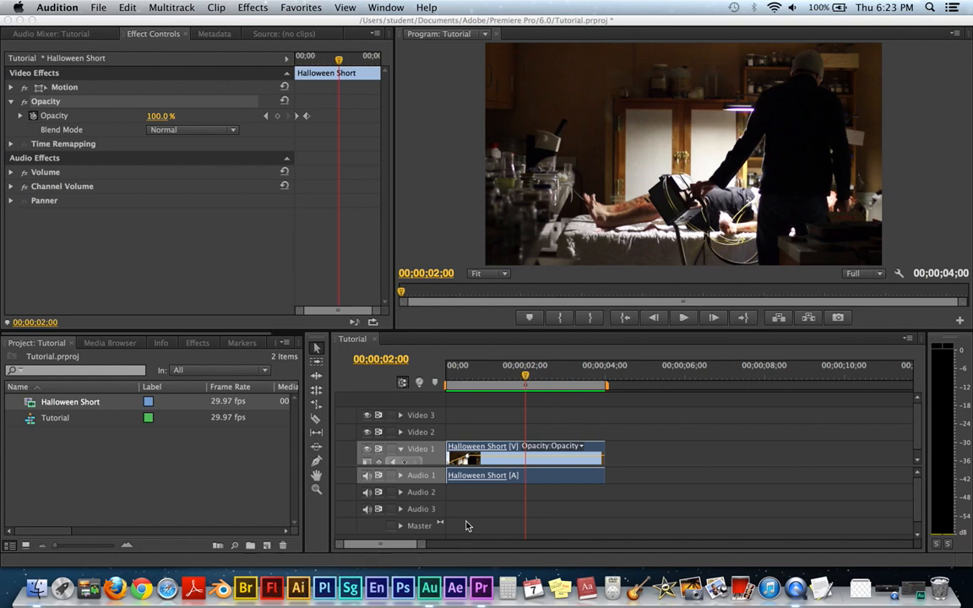
pyautogui.click(526, 378)
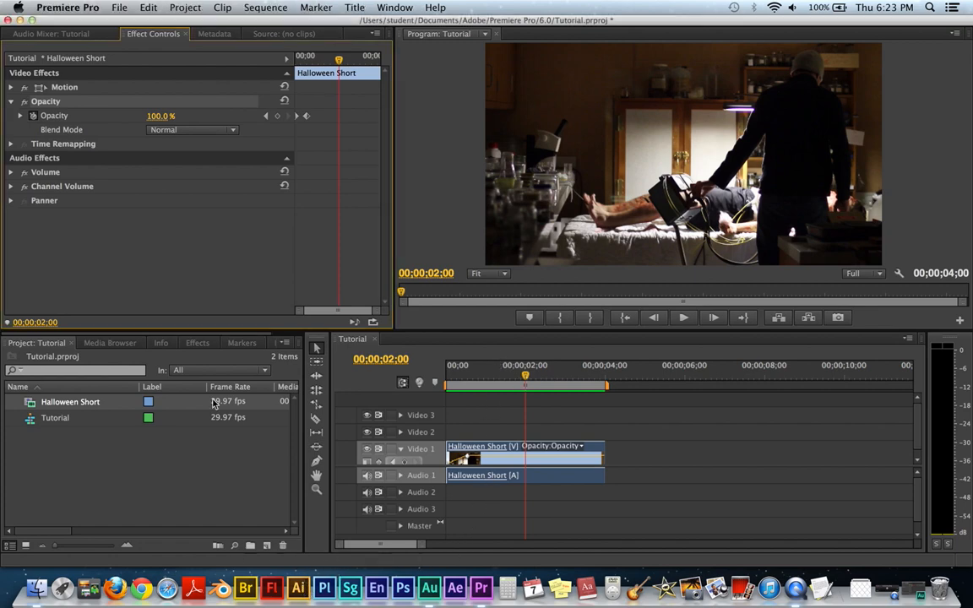
pyautogui.moveTo(470, 380); pyautogui.dragTo(429, 381)
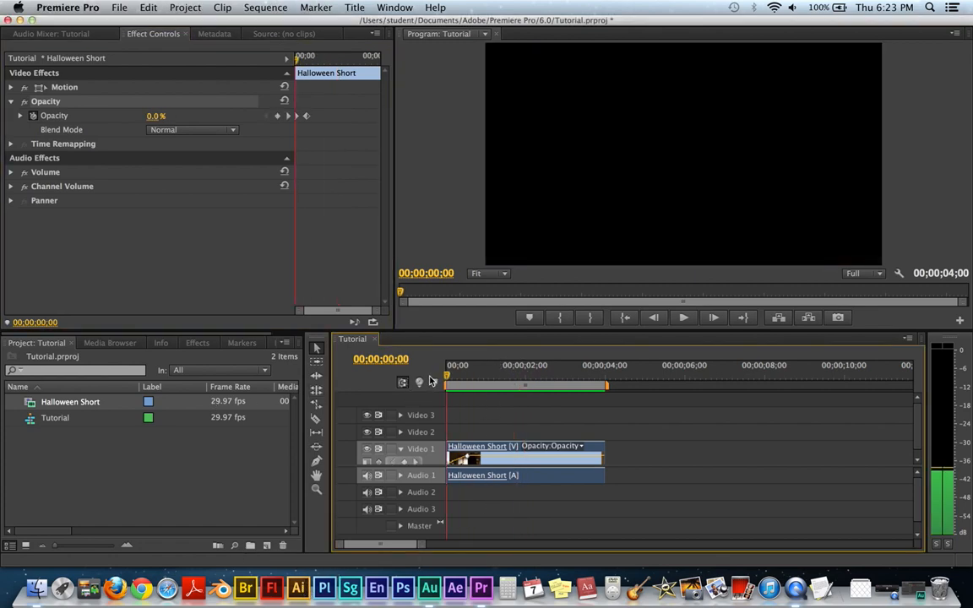